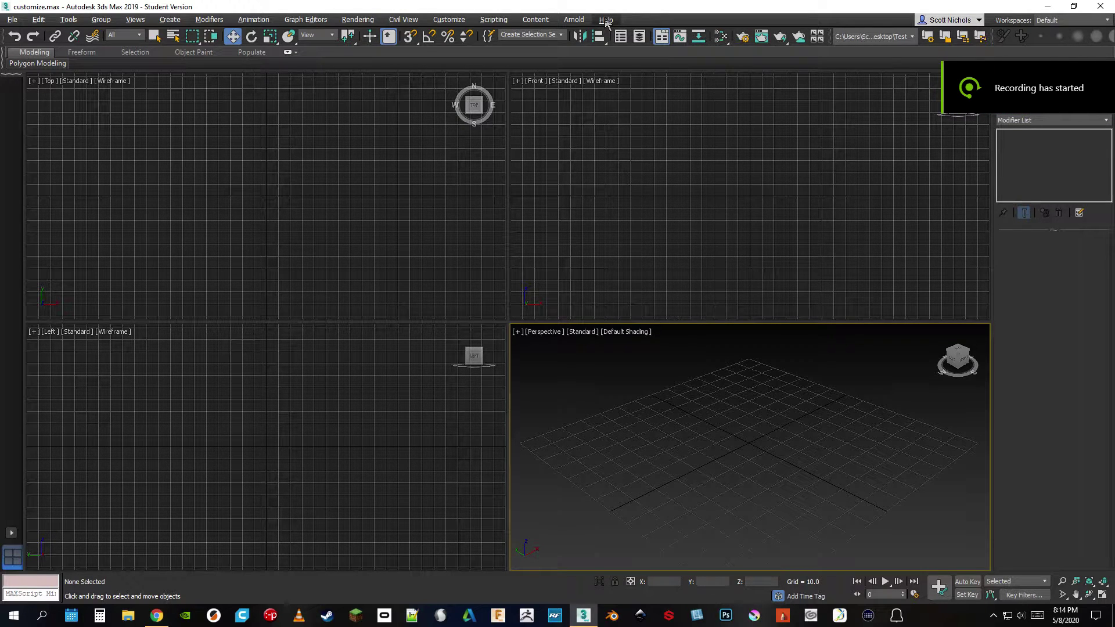
# Step: Open the Welcome Screen from Help and page forward to the Next Steps slide
pyautogui.click(606, 21)
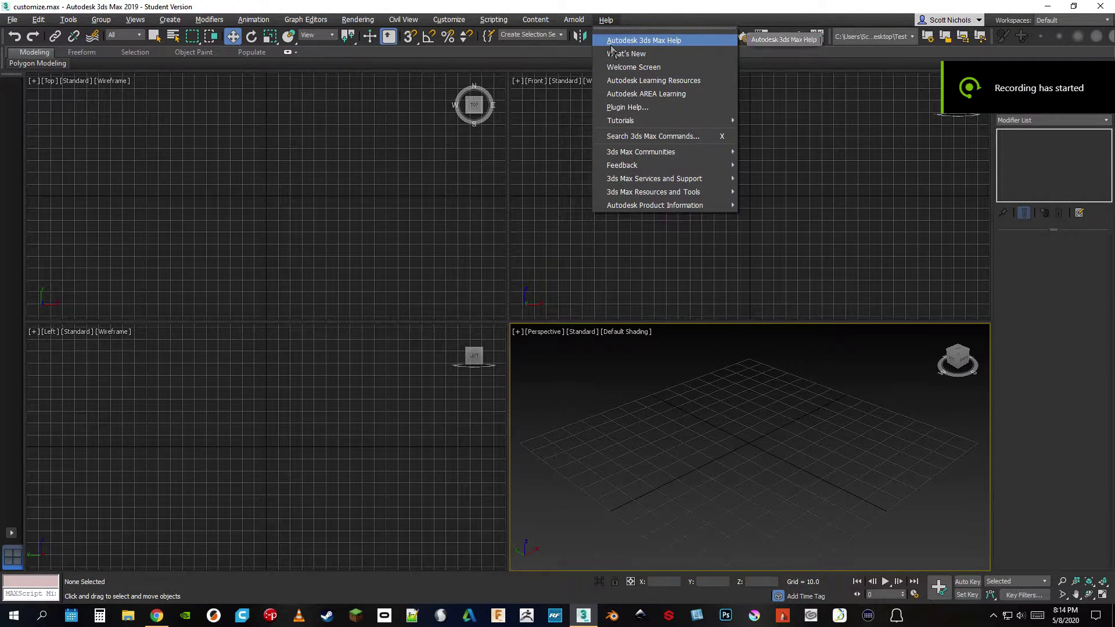
pyautogui.moveTo(641, 168)
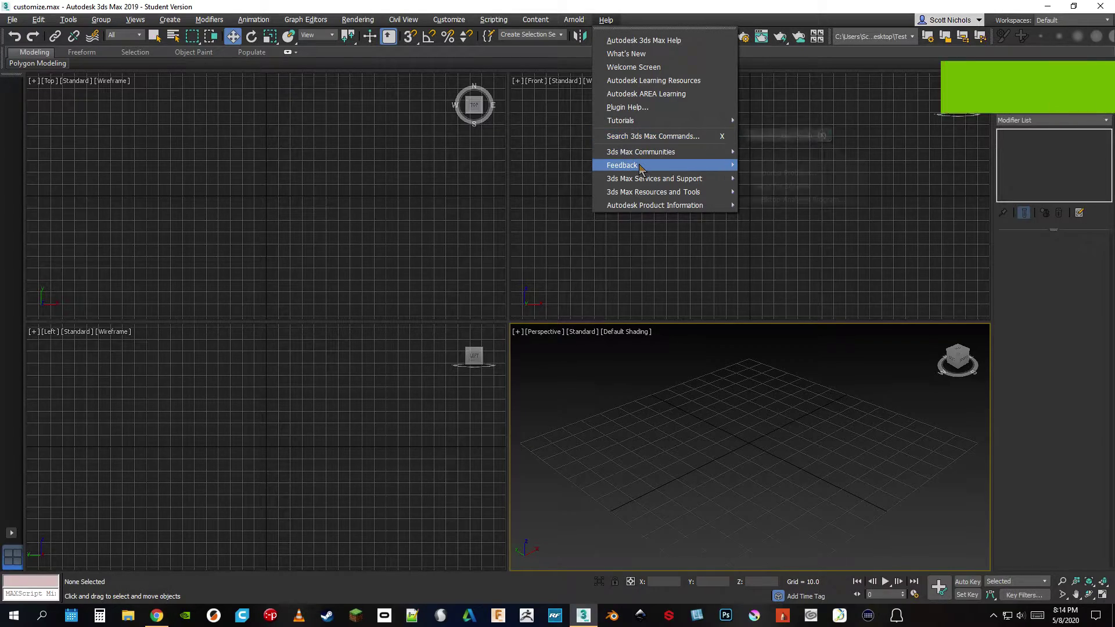
pyautogui.click(646, 71)
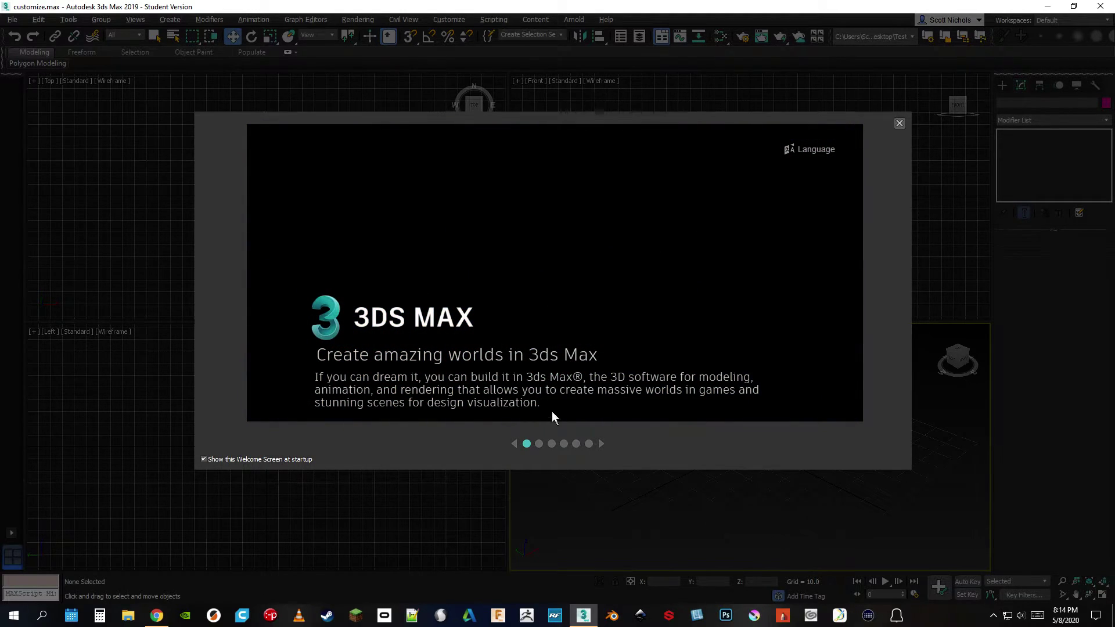
pyautogui.click(601, 444)
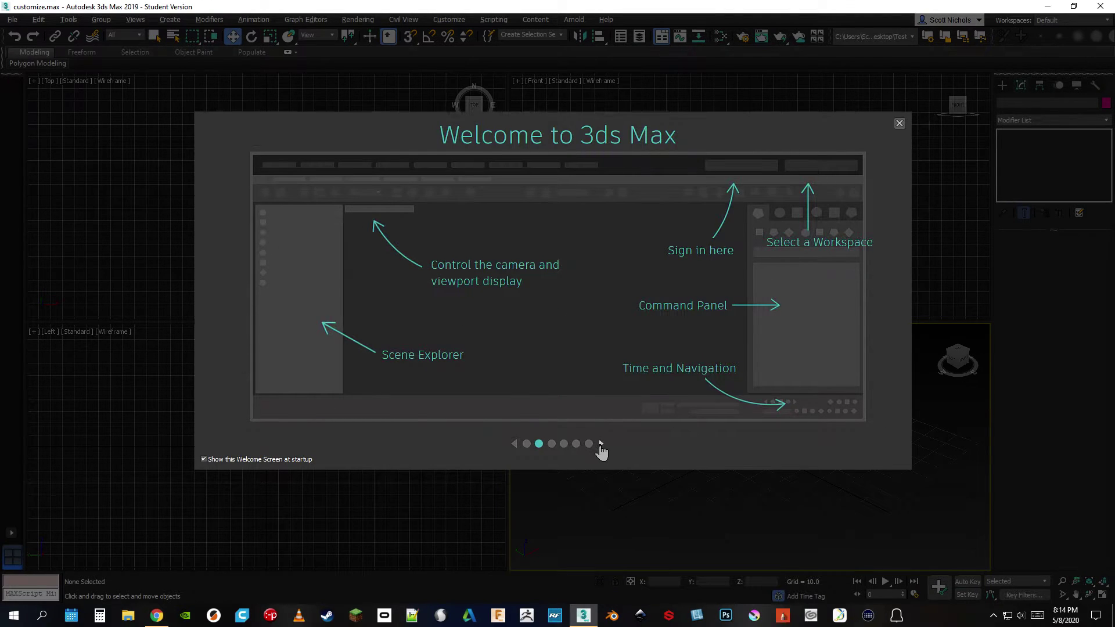
pyautogui.click(602, 444)
pyautogui.click(601, 444)
pyautogui.click(601, 444)
pyautogui.click(600, 444)
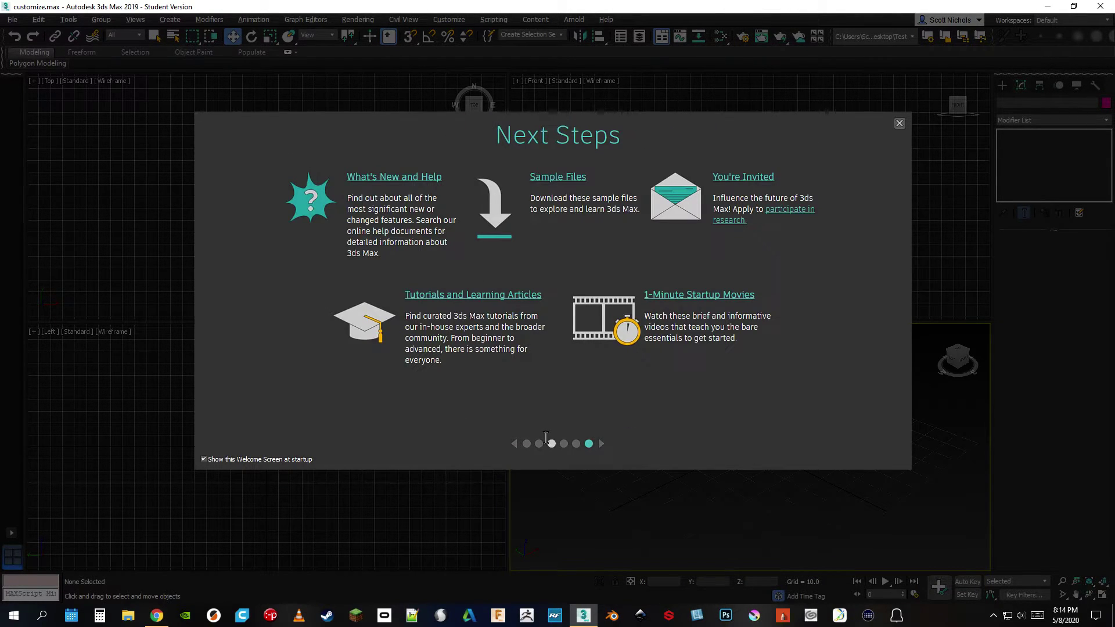
# Step: Page back through the slides, turn off 'Show this Welcome Screen at startup', and close it
pyautogui.click(518, 445)
pyautogui.click(516, 443)
pyautogui.click(515, 443)
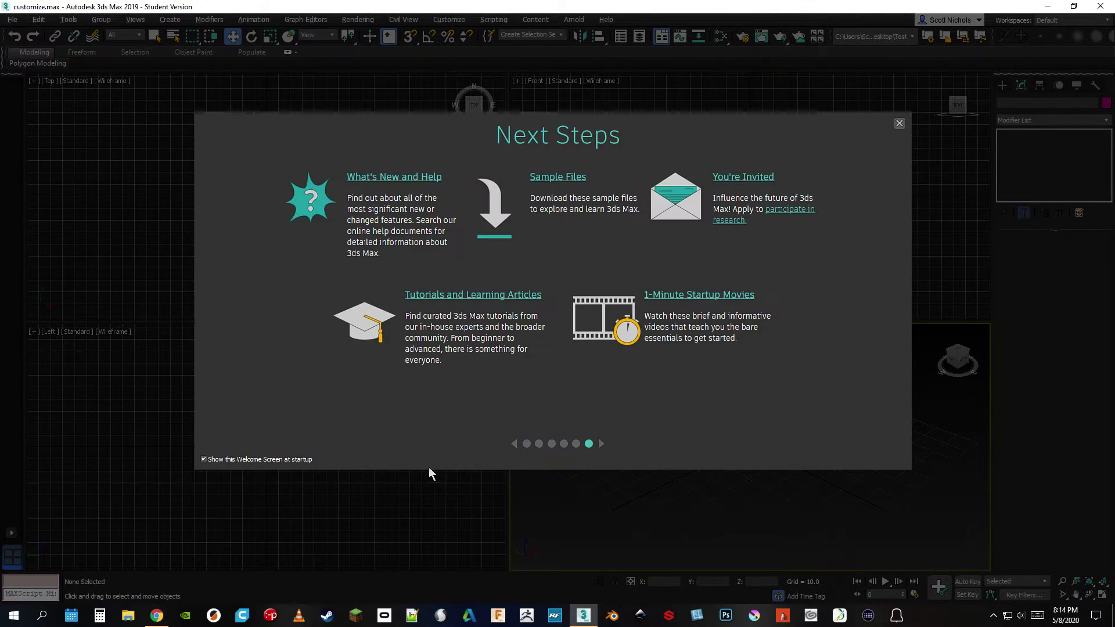
pyautogui.click(603, 450)
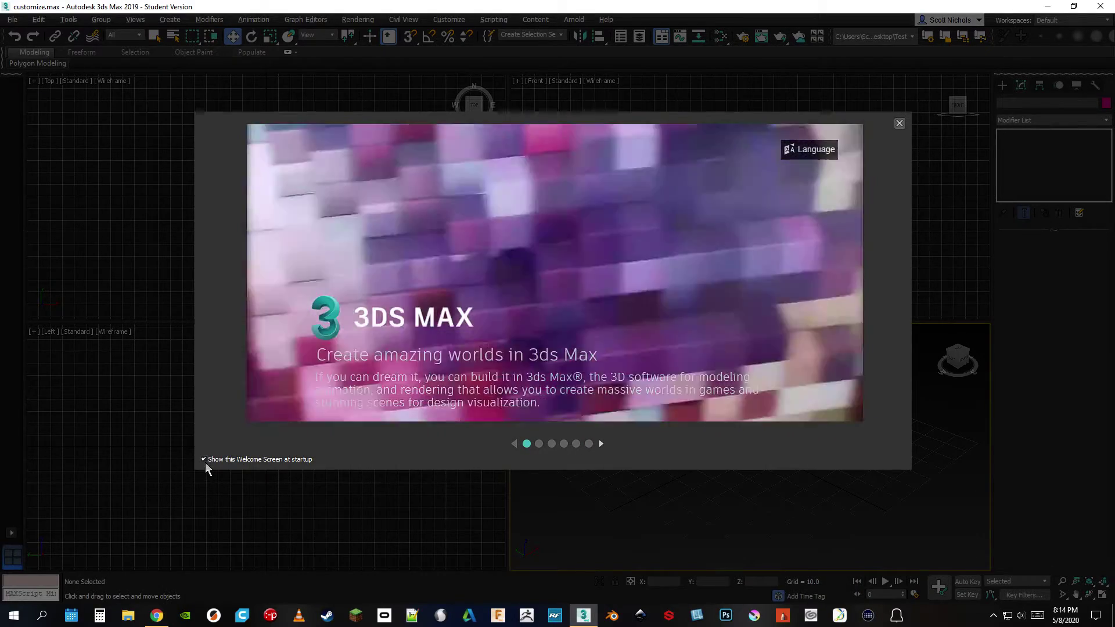
pyautogui.click(204, 459)
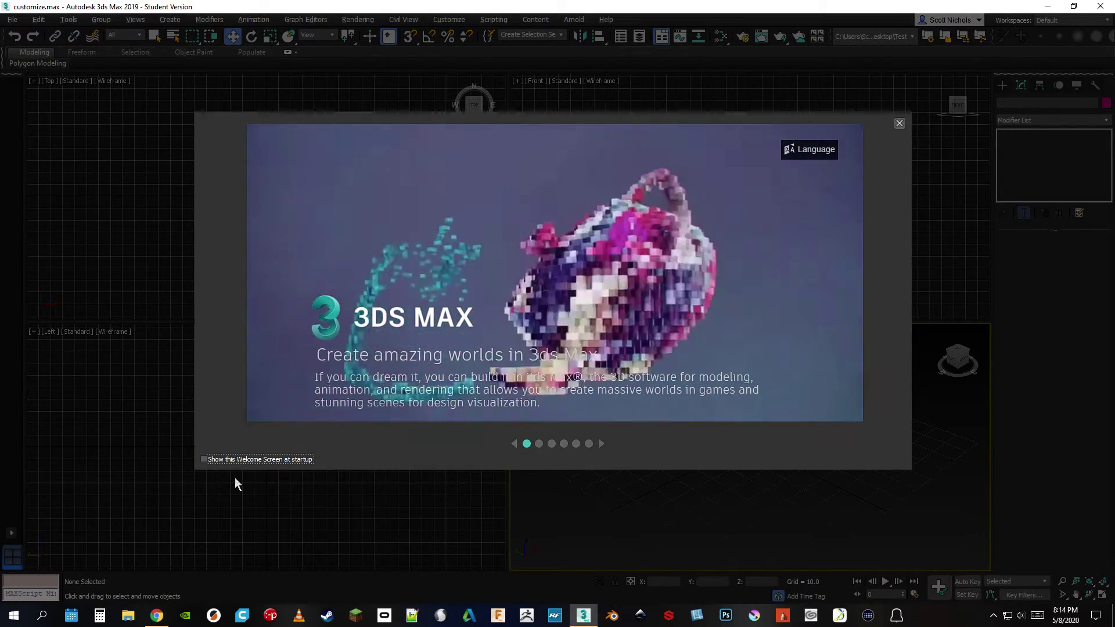
pyautogui.click(900, 124)
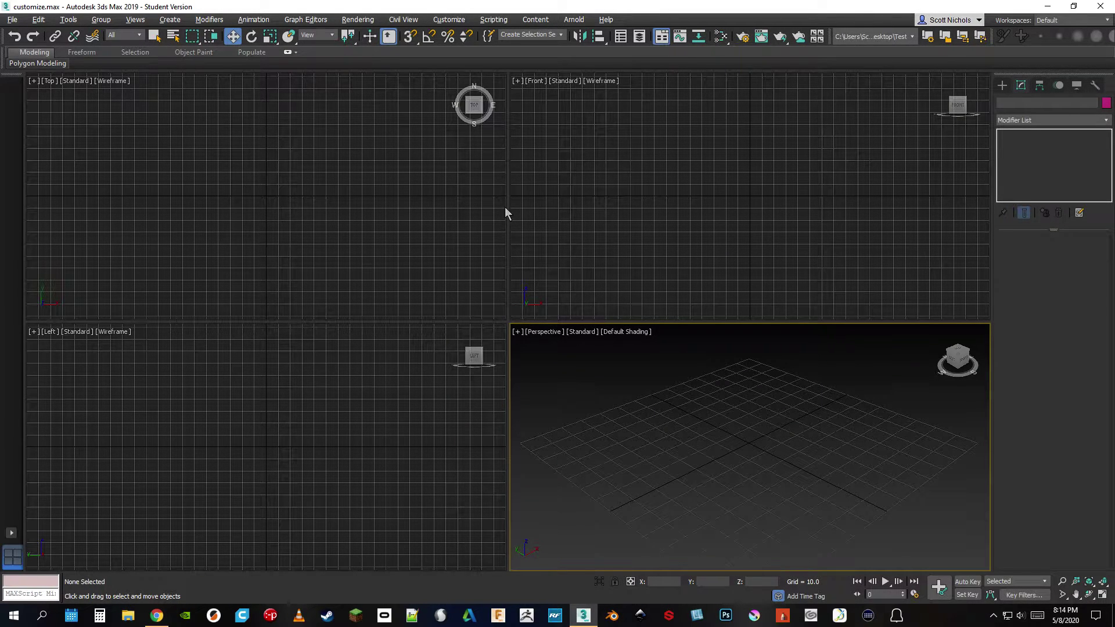
# Step: In Preferences, set Scene Undo Levels to 50 and enable Auto Window/Crossing by Direction
pyautogui.click(12, 19)
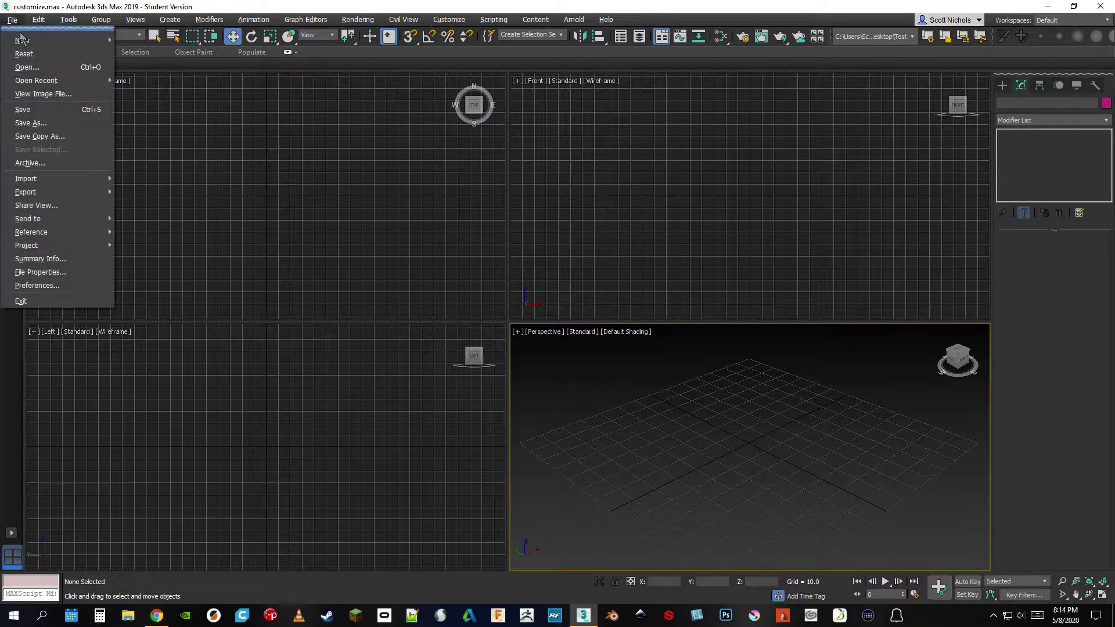
pyautogui.click(43, 285)
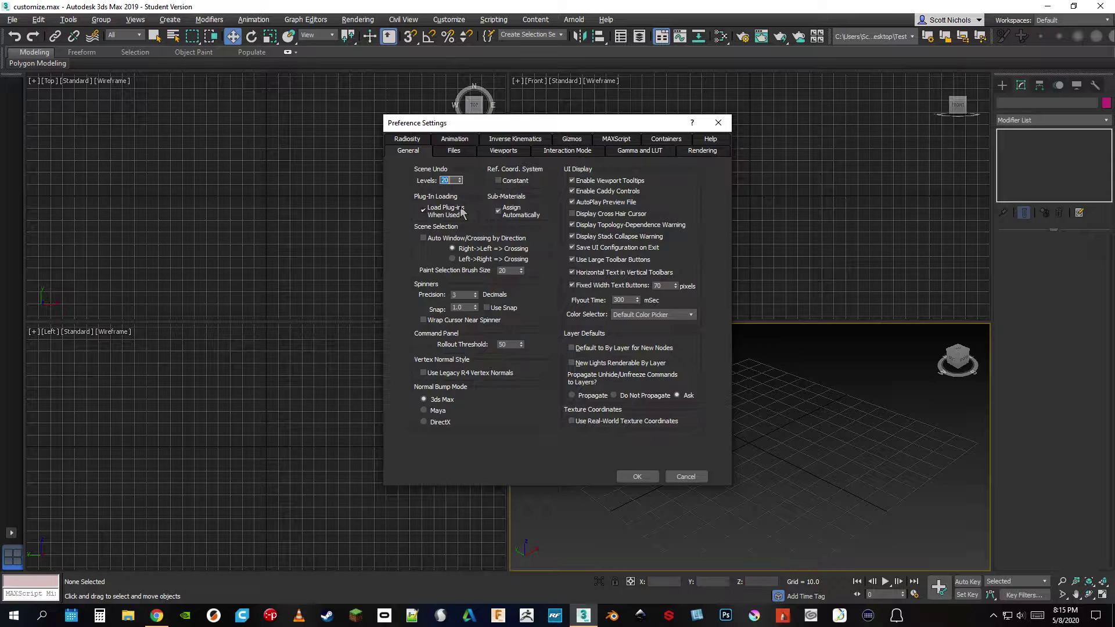
pyautogui.write('50')
pyautogui.click(423, 239)
# Step: On the Files preferences, set Number of Autobak files to 3
pyautogui.click(454, 153)
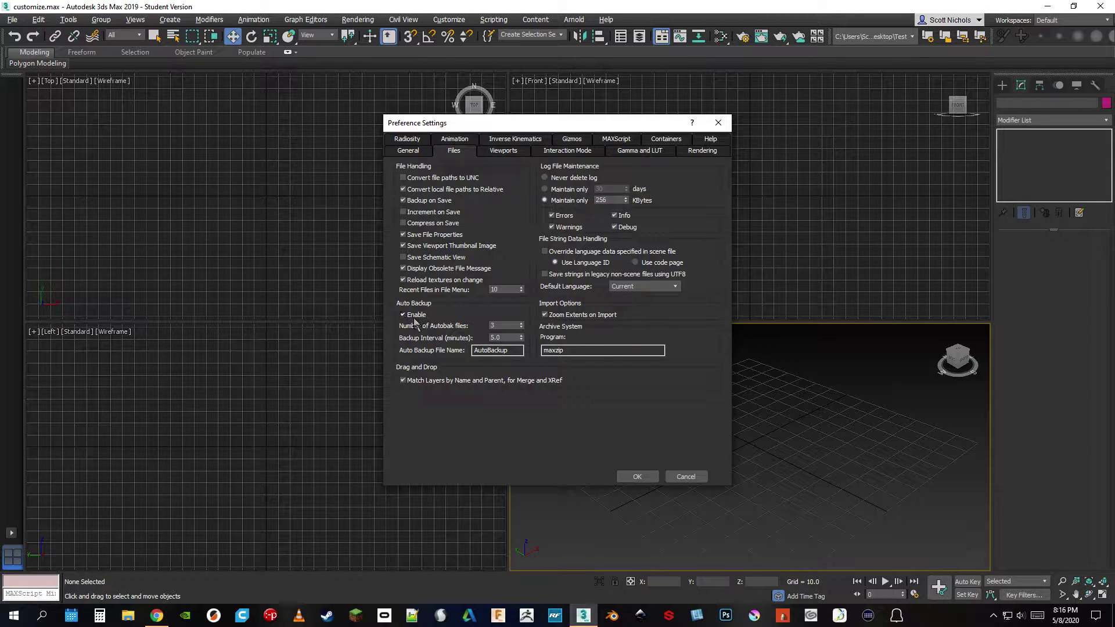
pyautogui.write('3')
# Step: Review the Transform Gizmo settings on the Gizmos tab, then cancel Preference Settings
pyautogui.click(573, 139)
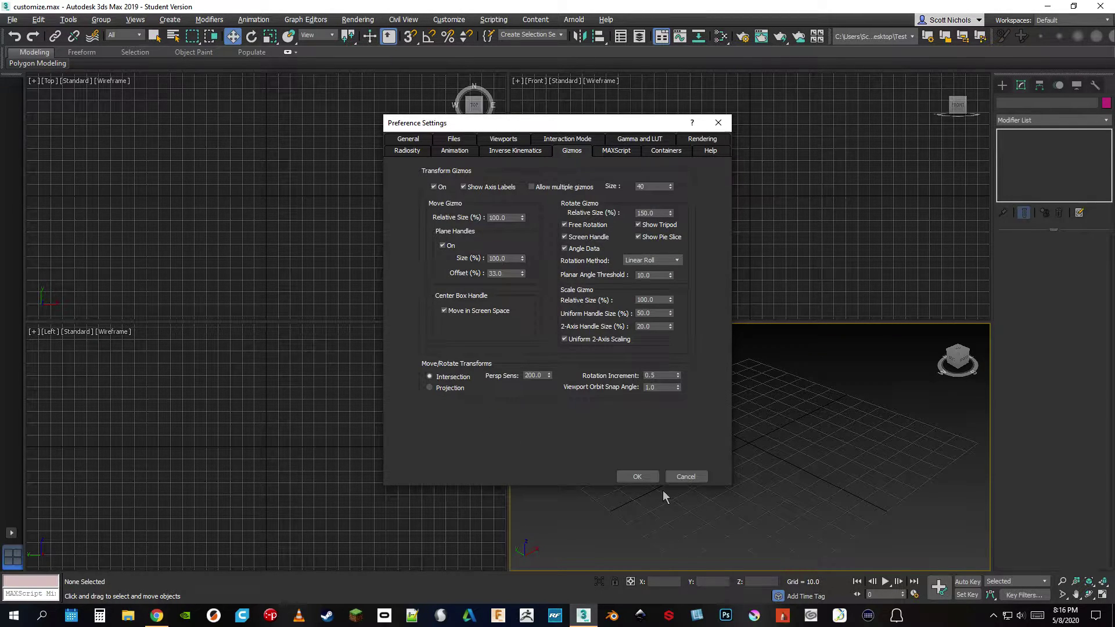
pyautogui.click(683, 477)
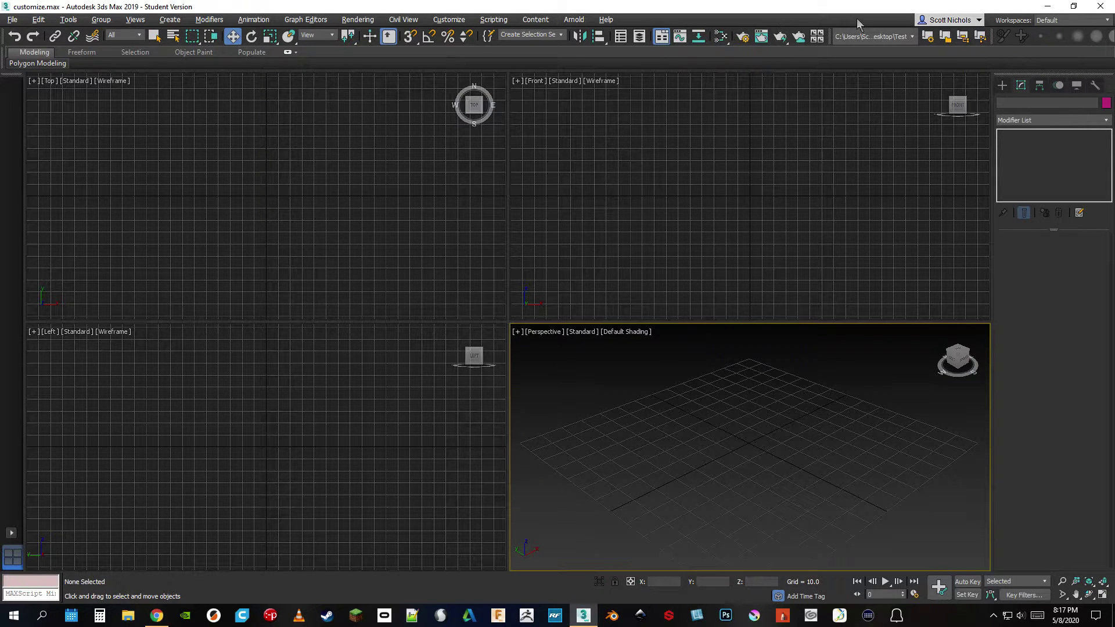
# Step: Turn on Lock Orbit in orthographic view on the Customize User Interface Mouse tab
pyautogui.rightClick(842, 19)
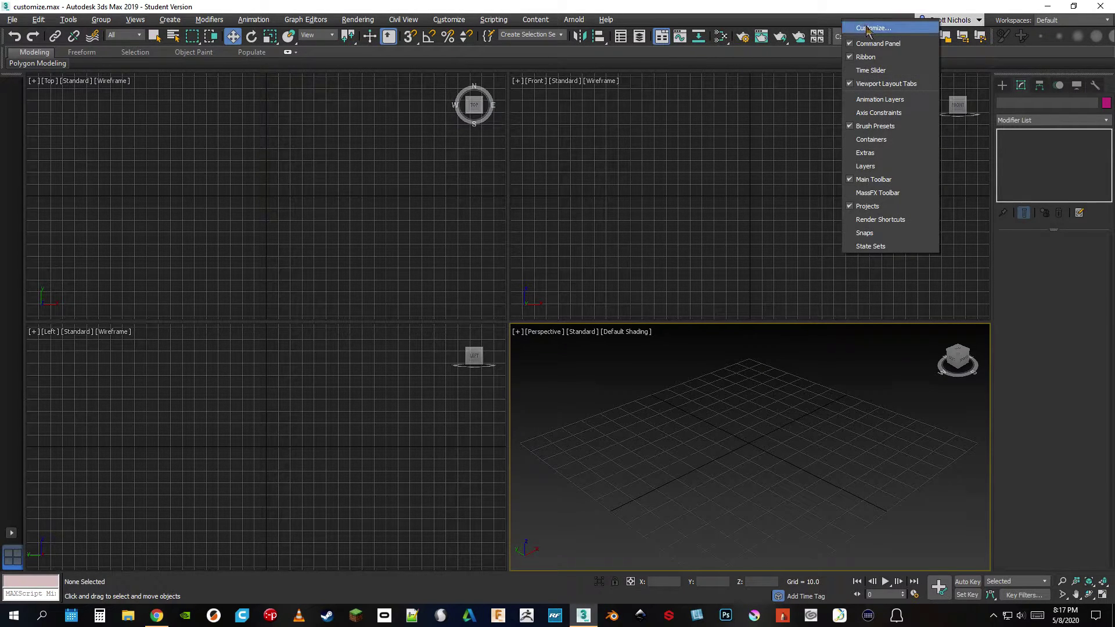
pyautogui.click(870, 29)
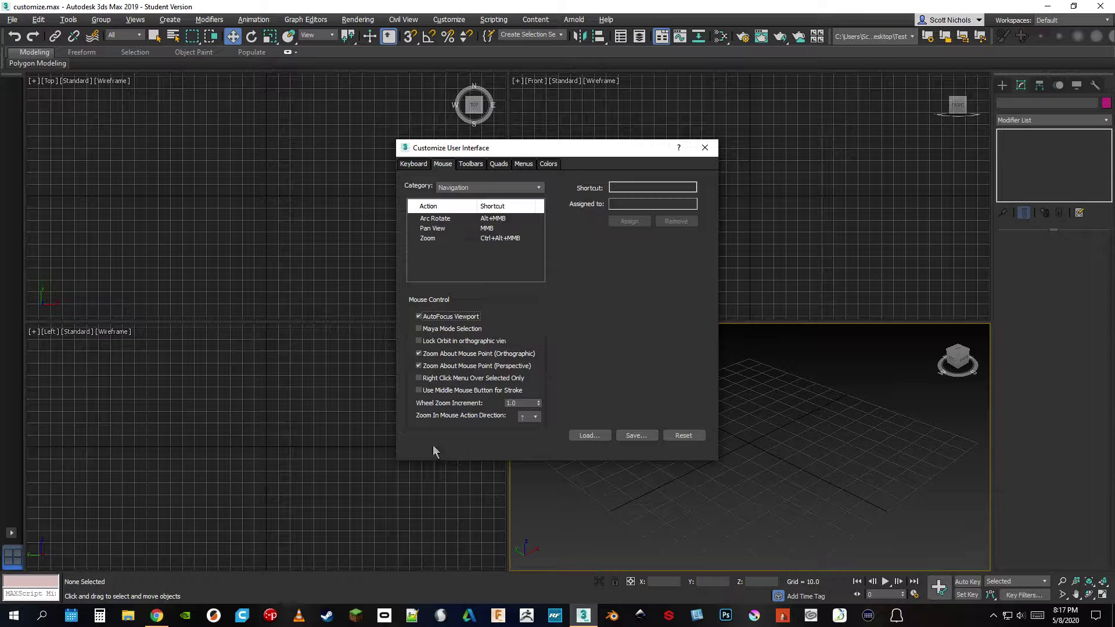
pyautogui.click(419, 342)
pyautogui.moveTo(555, 149); pyautogui.dragTo(351, 178)
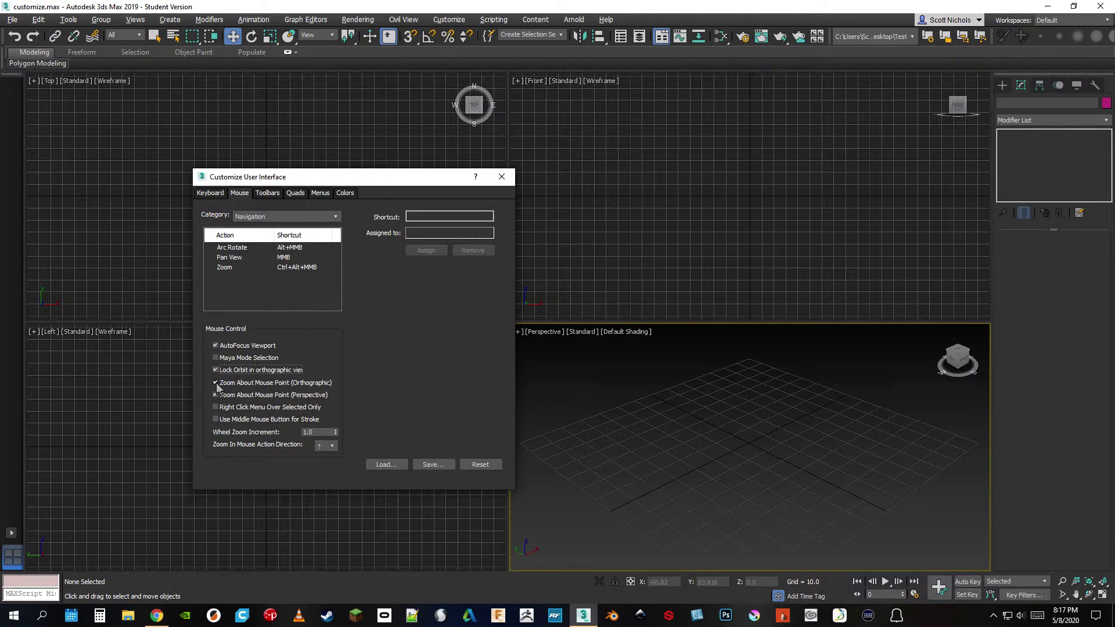
# Step: Test zooming in Perspective, then turn off Zoom About Mouse Point (Perspective)
pyautogui.scroll(6, 713, 442)
pyautogui.scroll(2, 769, 448)
pyautogui.scroll(2, 797, 379)
pyautogui.scroll(-6, 797, 379)
pyautogui.moveTo(674, 450); pyautogui.dragTo(763, 450, button='middle')
pyautogui.scroll(2, 763, 450)
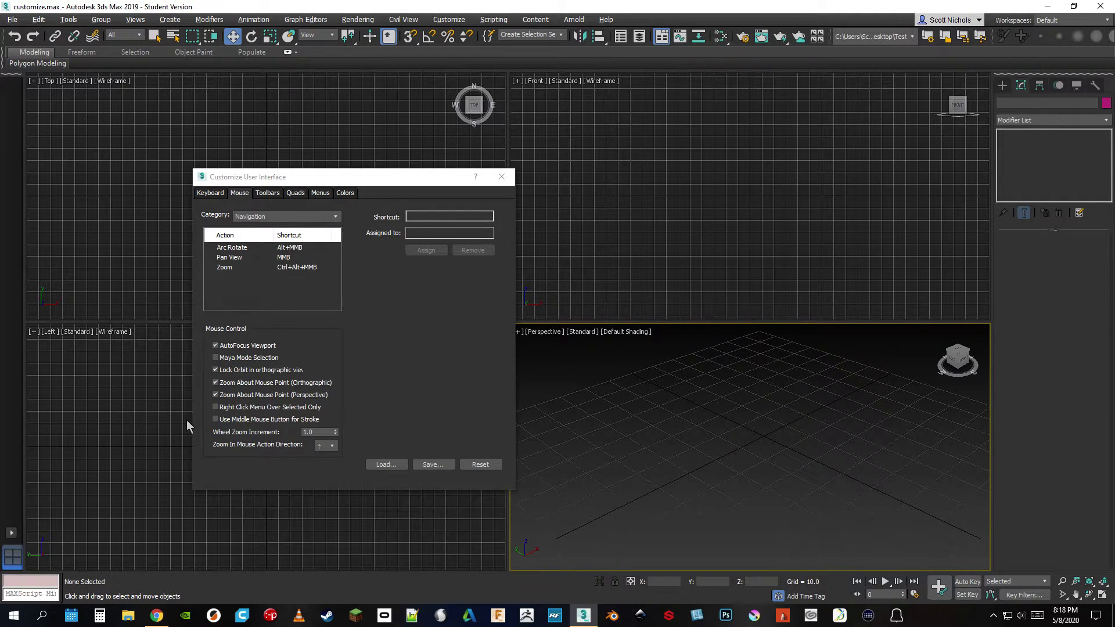
pyautogui.click(215, 394)
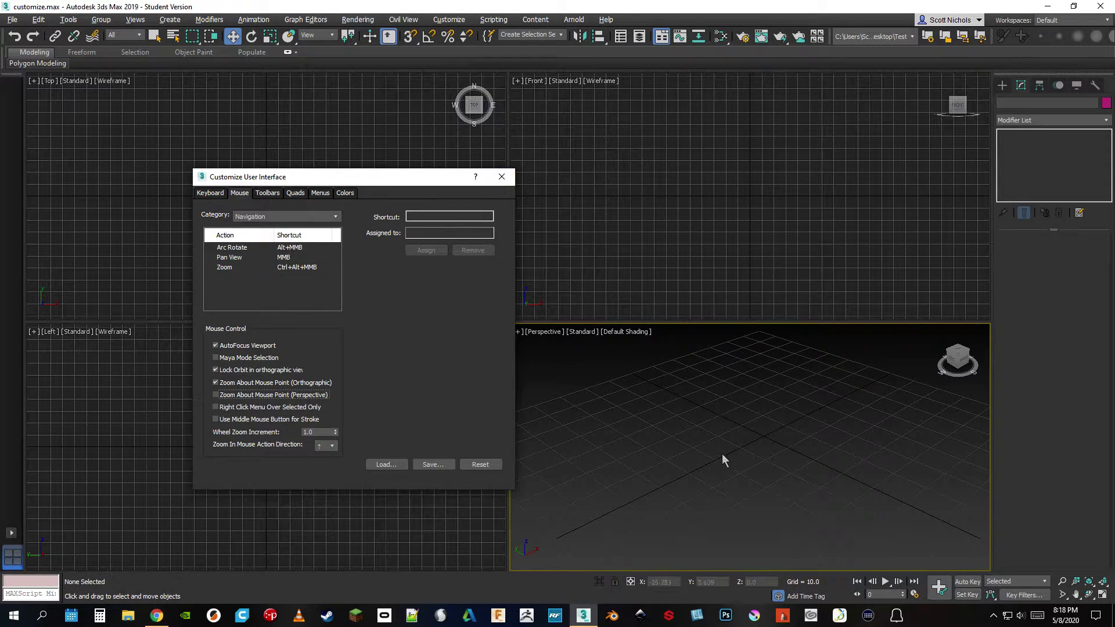
# Step: Retest the zoom, then re-enable Zoom About Mouse Point (Perspective) in Customize
pyautogui.scroll(3, 788, 453)
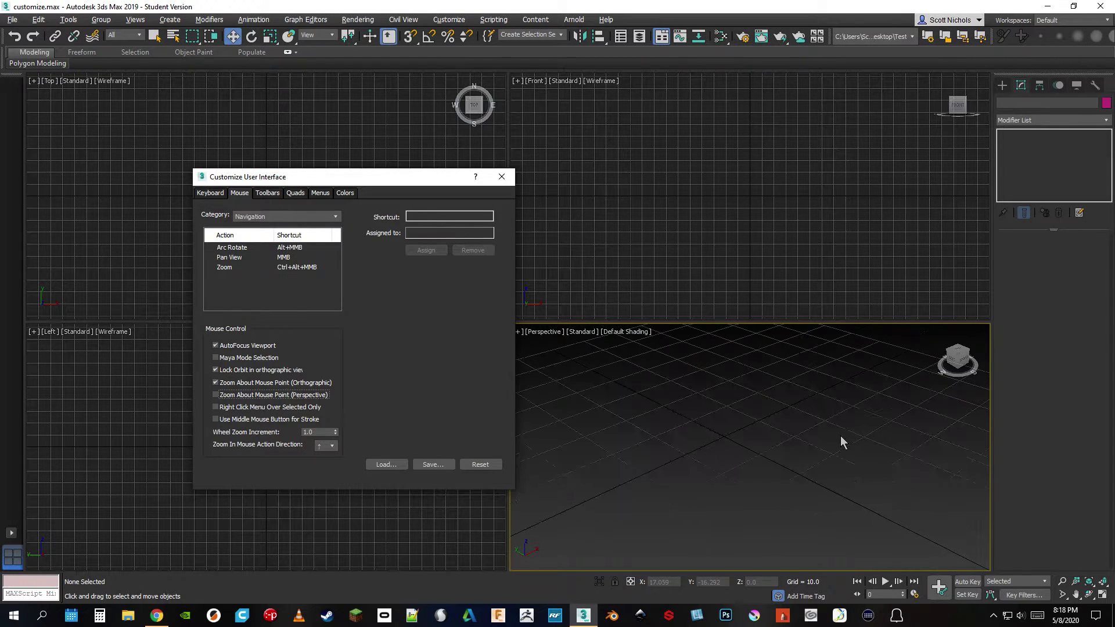
pyautogui.click(502, 176)
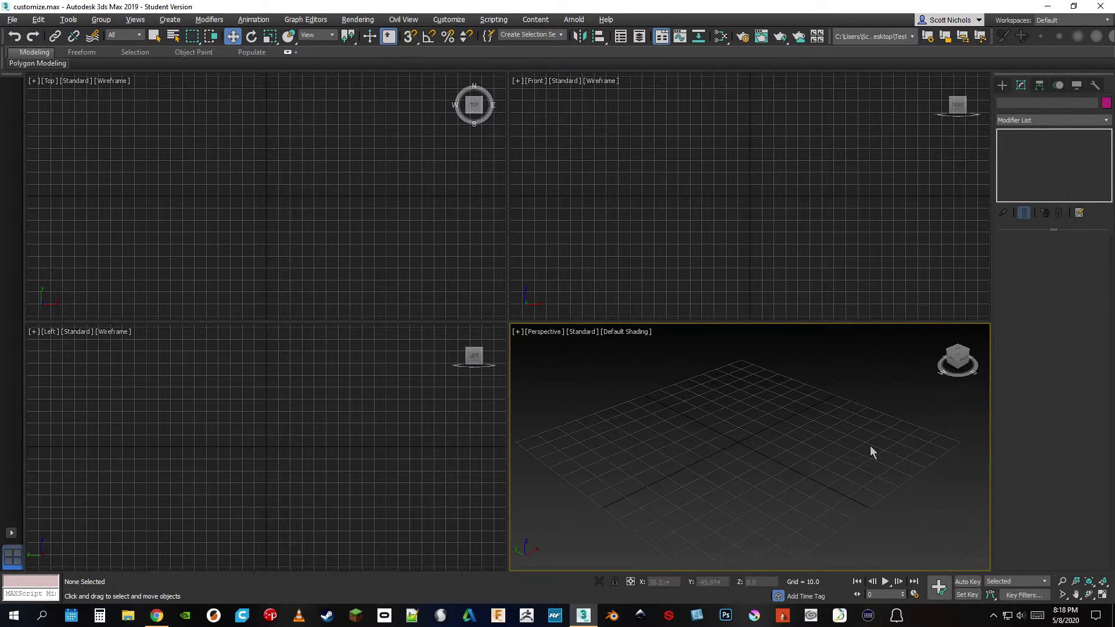
pyautogui.scroll(-5, 871, 453)
pyautogui.scroll(2, 646, 455)
pyautogui.rightClick(710, 18)
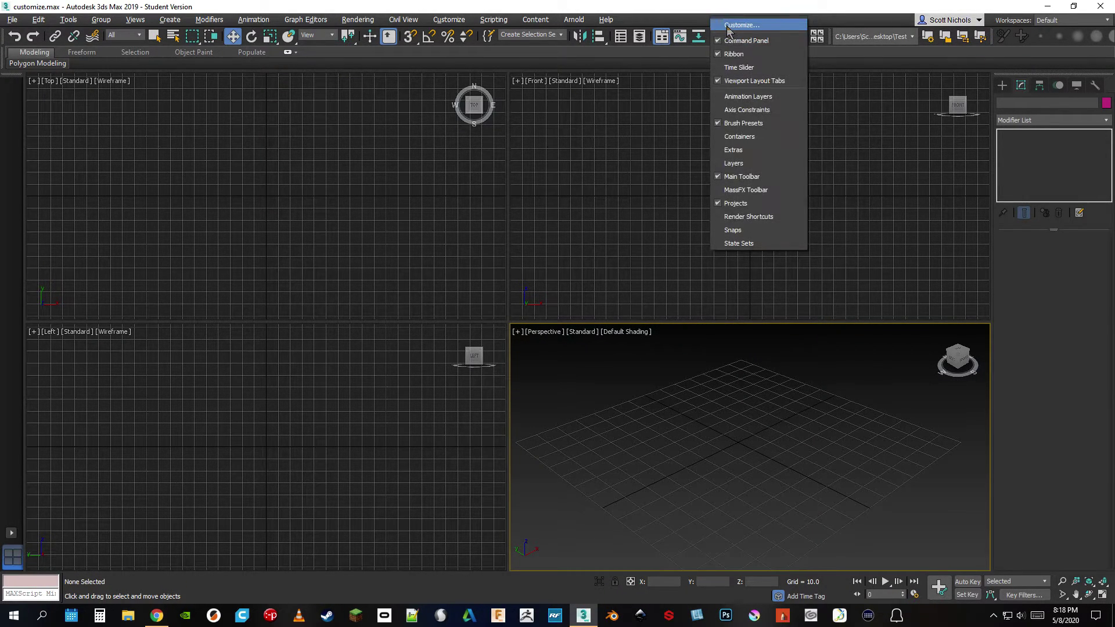
pyautogui.click(728, 27)
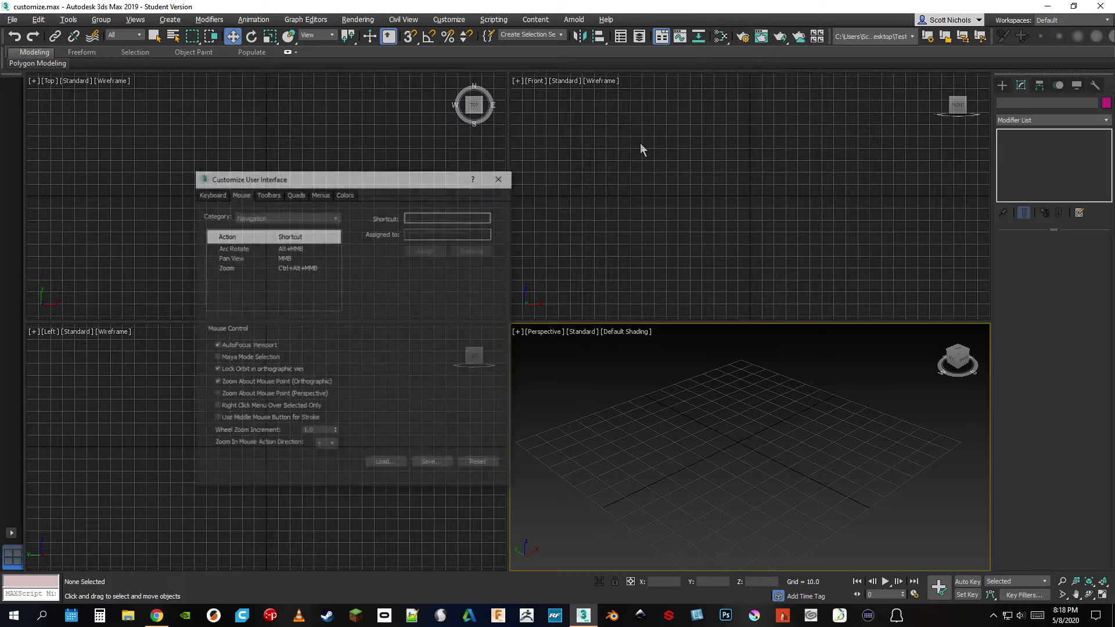
pyautogui.click(216, 395)
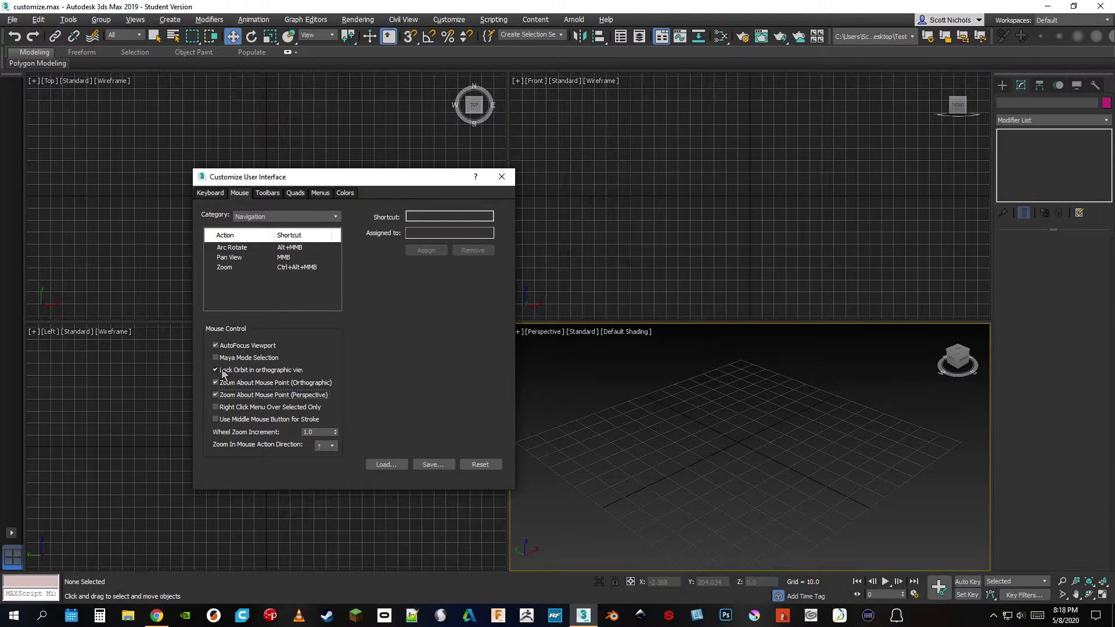
# Step: Toggle the Command Panel and the Ribbon off and back on
pyautogui.click(502, 177)
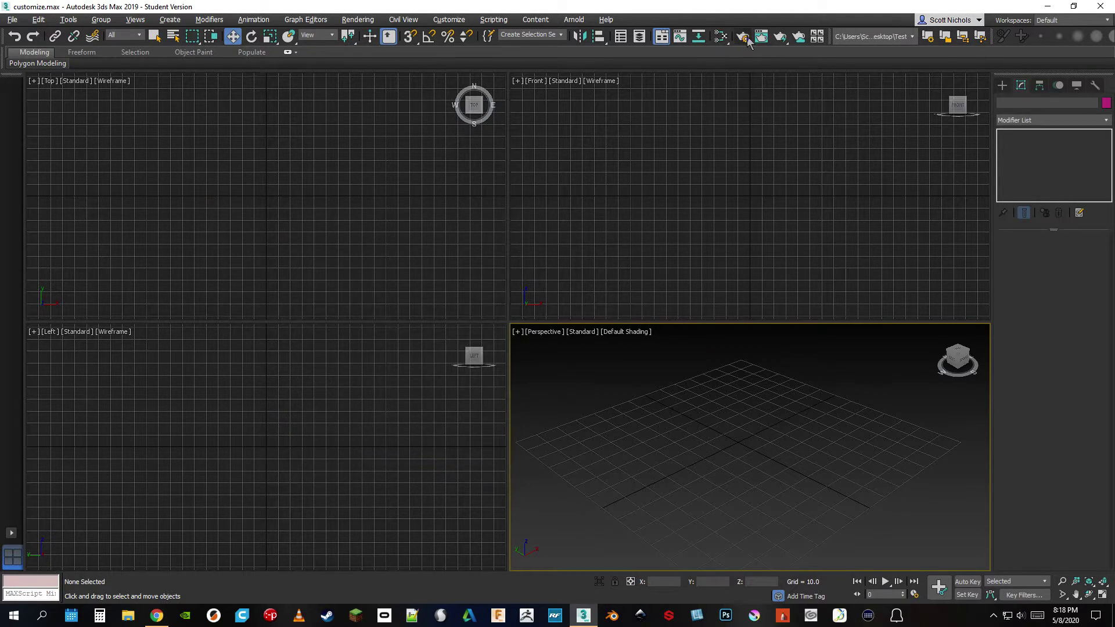
pyautogui.rightClick(763, 26)
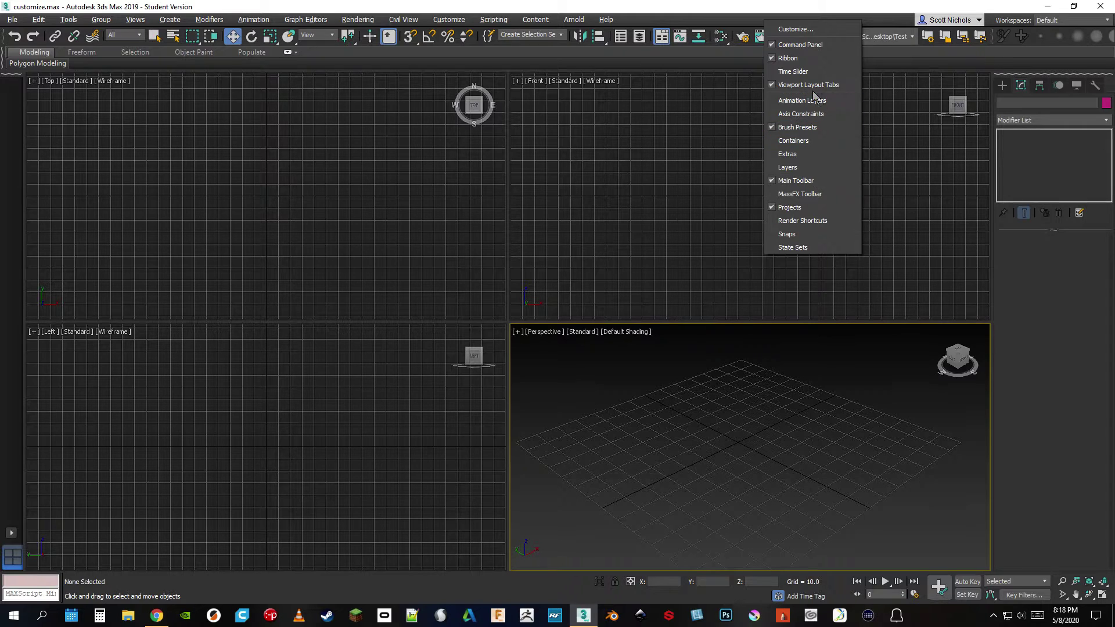
pyautogui.click(784, 46)
pyautogui.rightClick(793, 22)
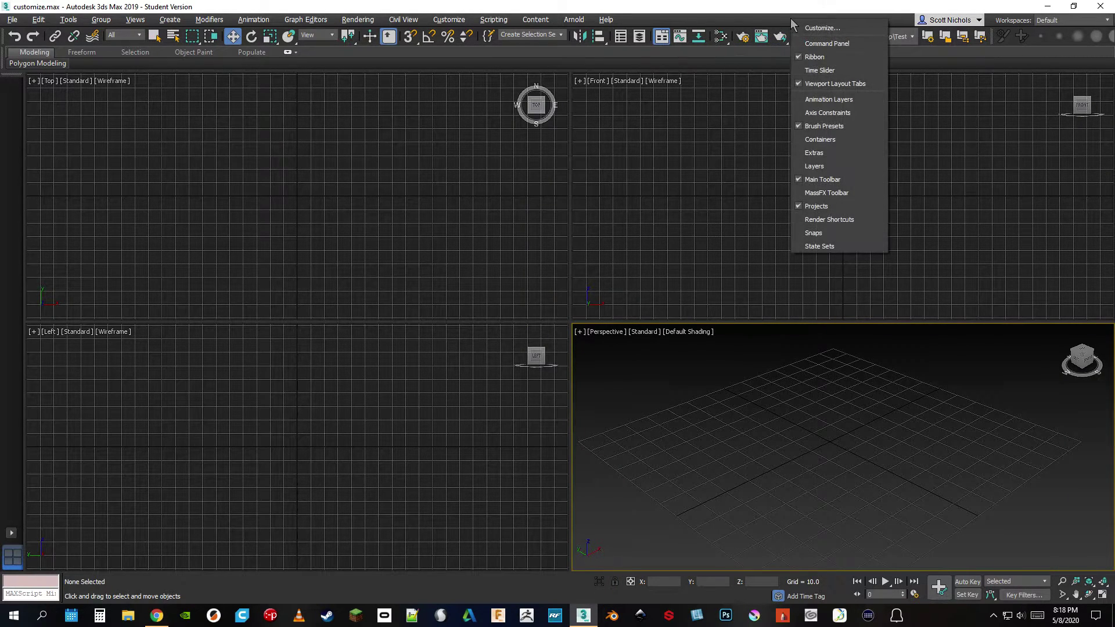
pyautogui.click(801, 44)
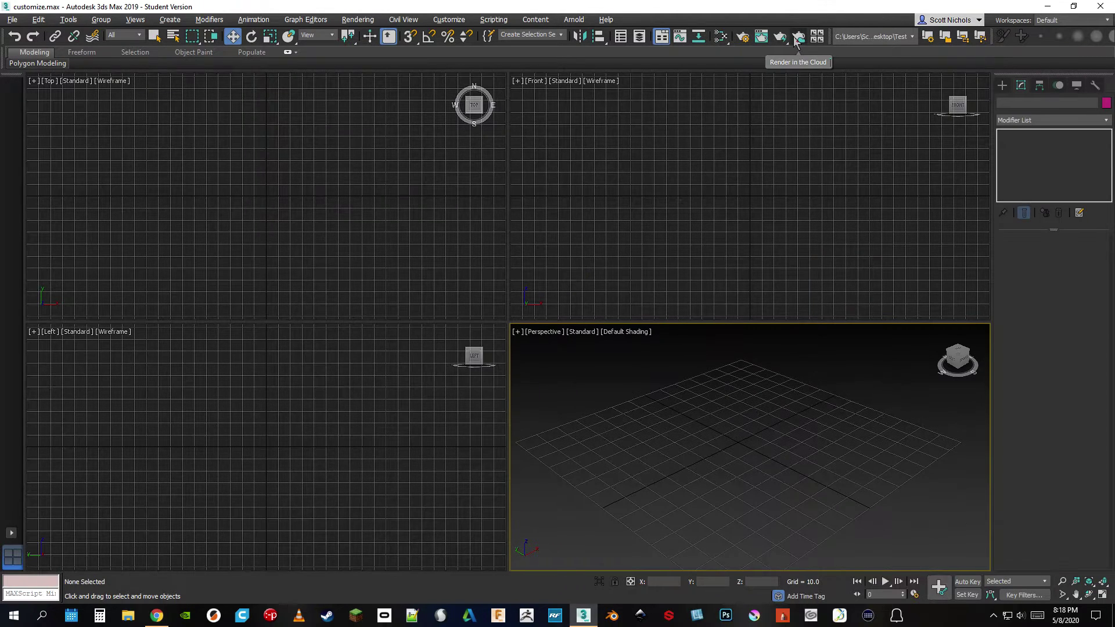
pyautogui.rightClick(790, 19)
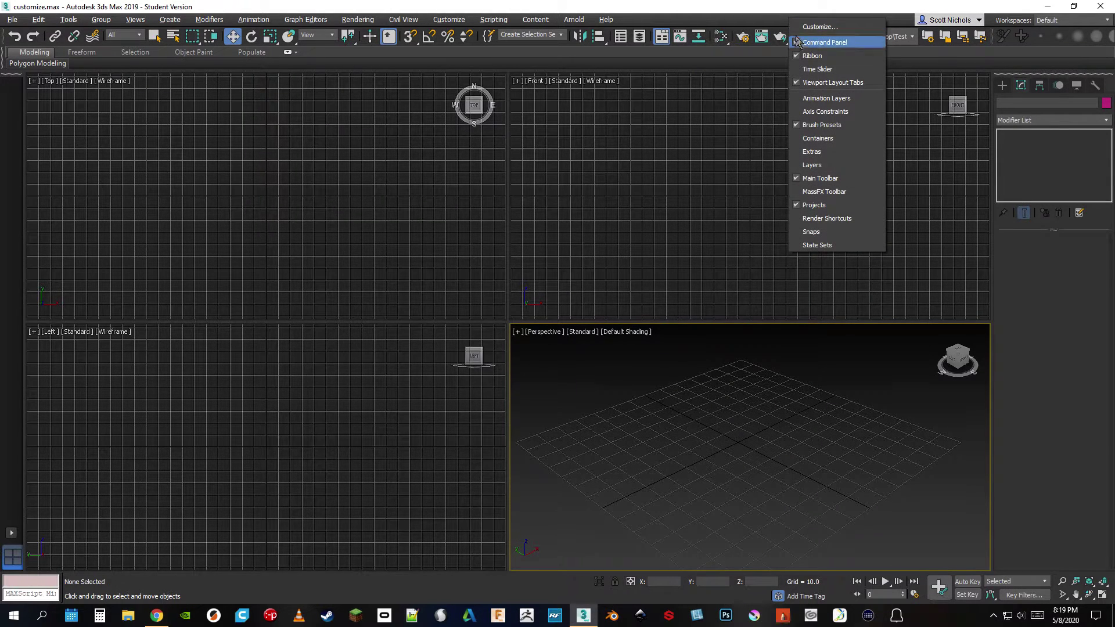
pyautogui.click(797, 56)
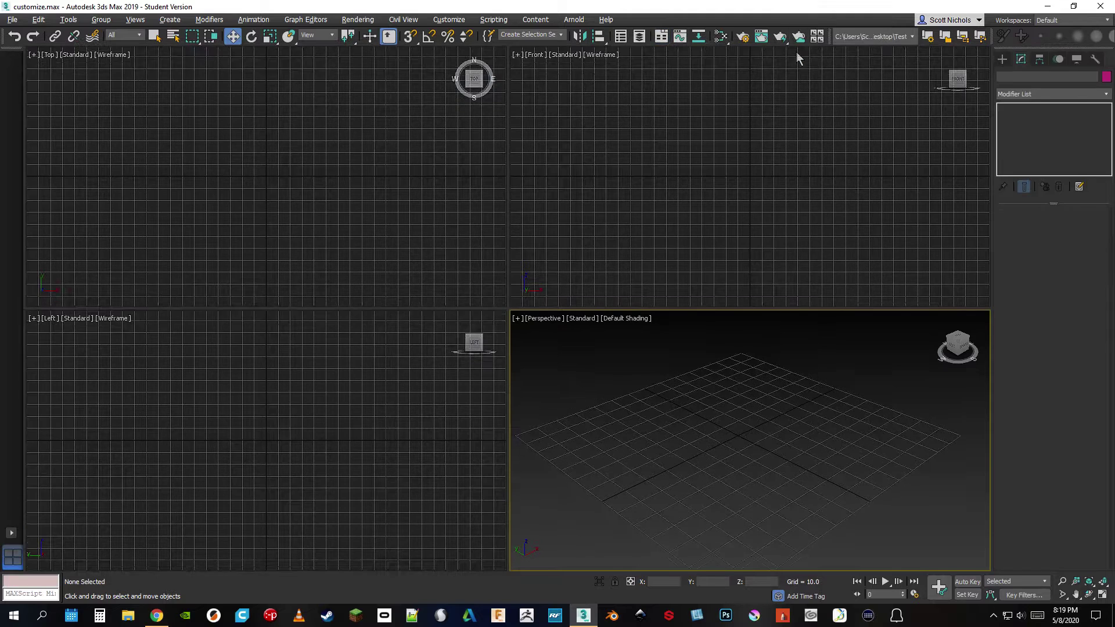
pyautogui.rightClick(790, 19)
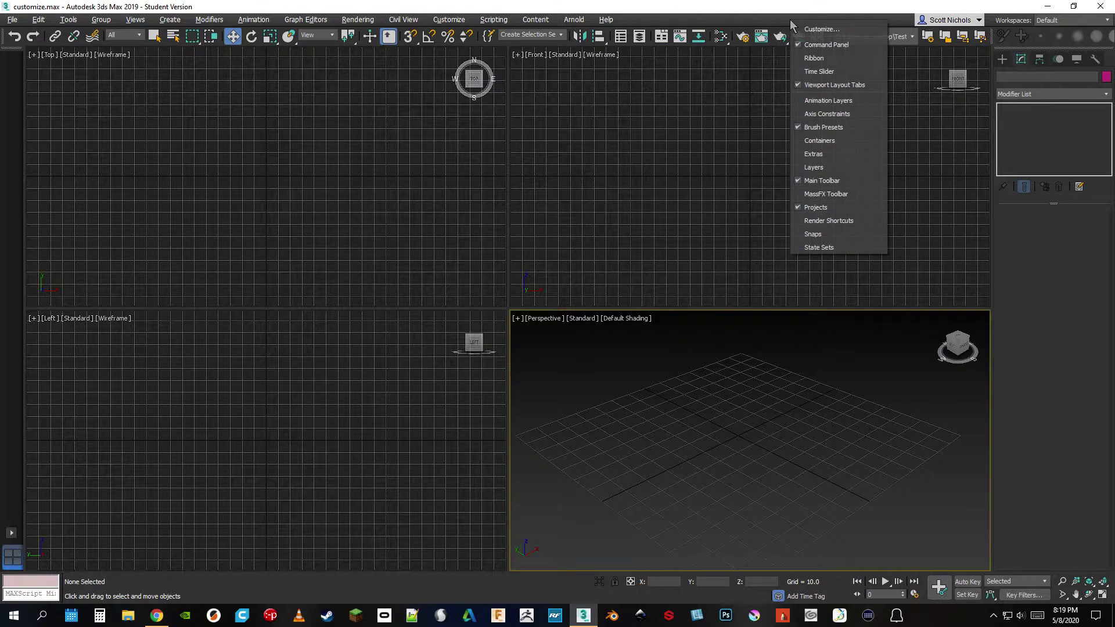
pyautogui.click(813, 58)
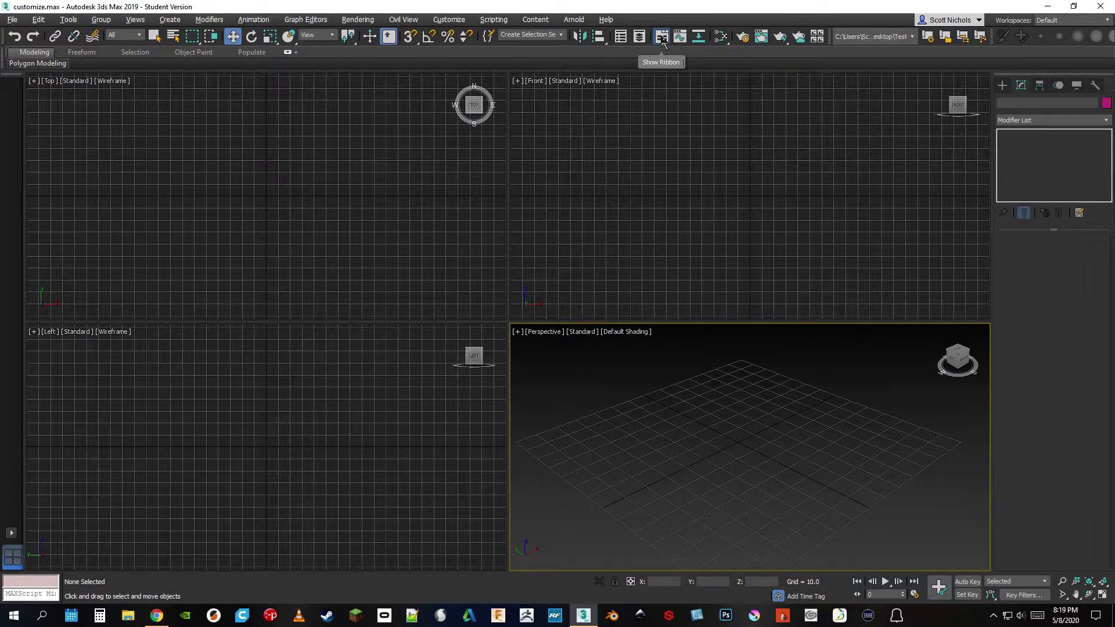
# Step: Hide the Viewport Layout Tabs and the Brush Presets toolbar
pyautogui.rightClick(820, 19)
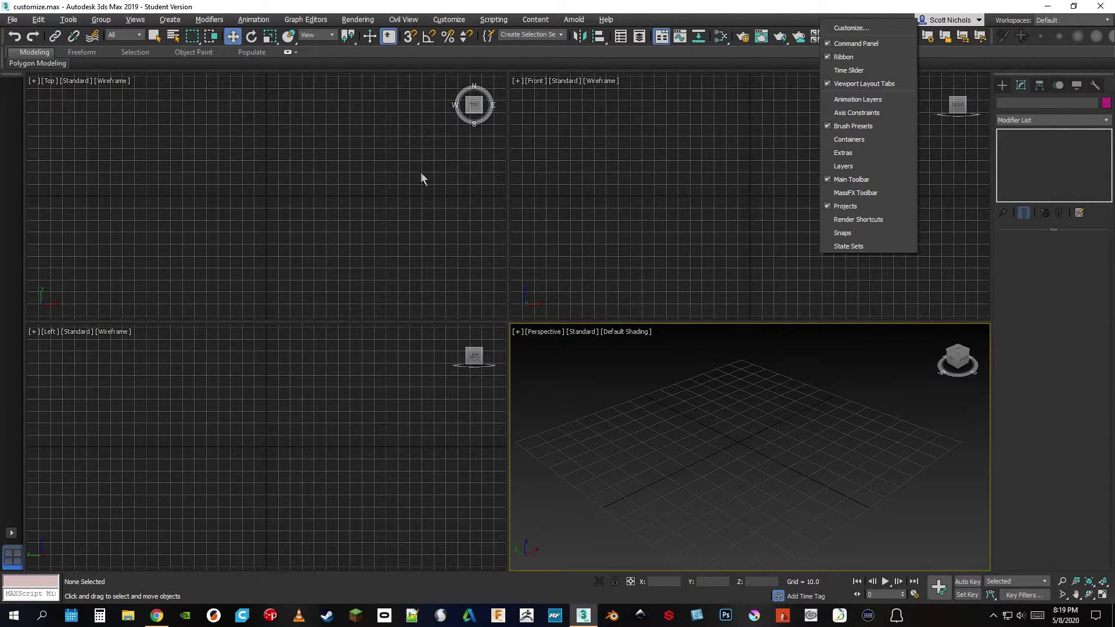
pyautogui.click(828, 85)
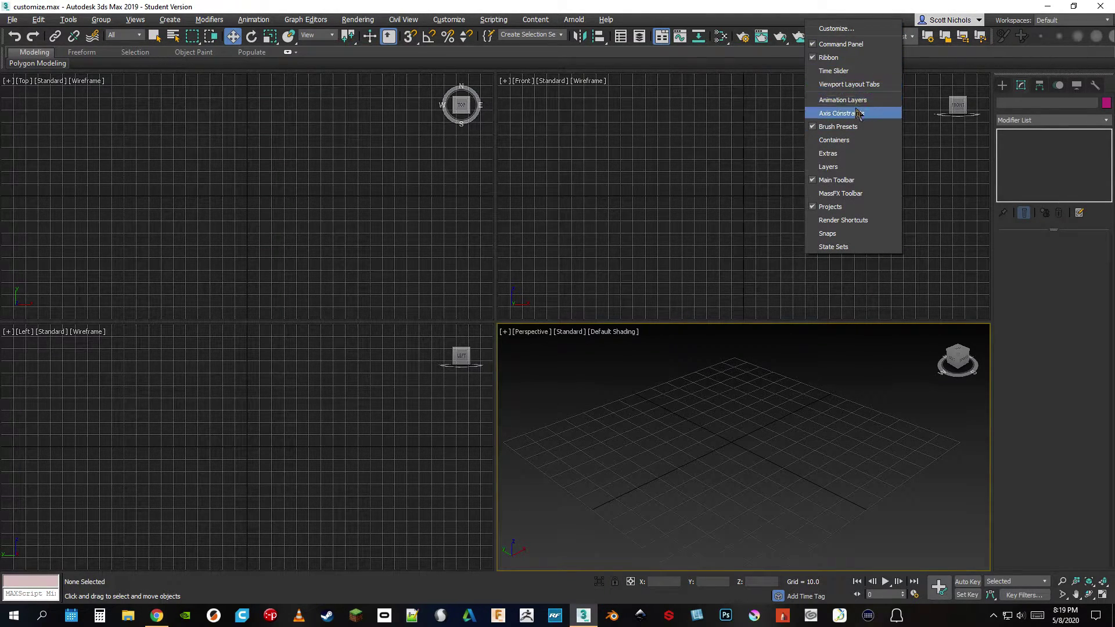
pyautogui.click(813, 127)
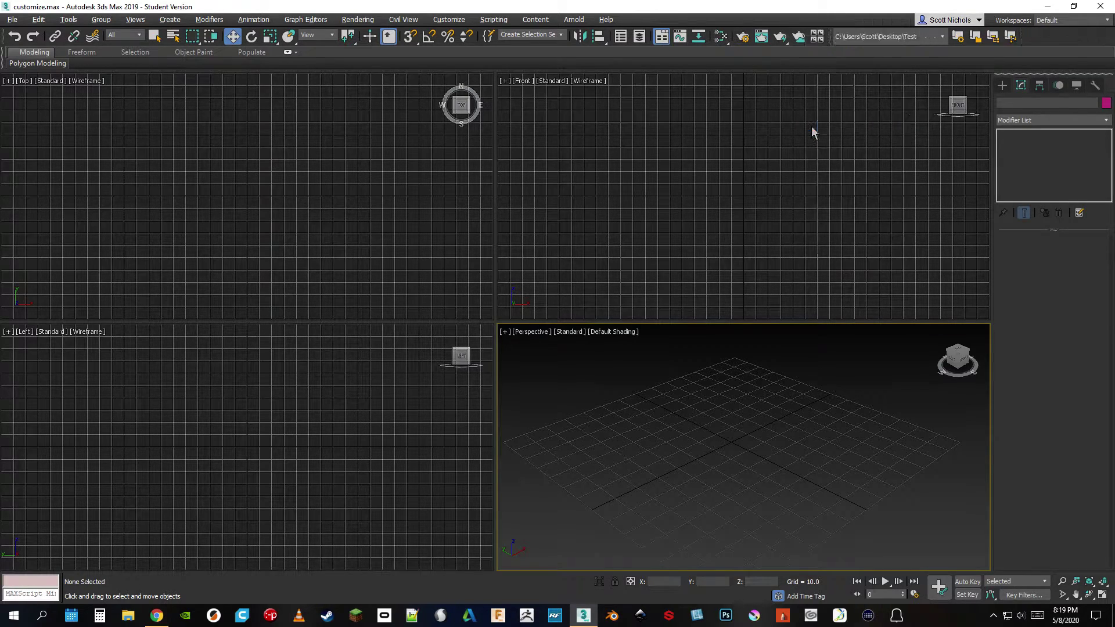
# Step: Toggle the Time Slider on and back off, and hide the Projects toolbar
pyautogui.rightClick(798, 22)
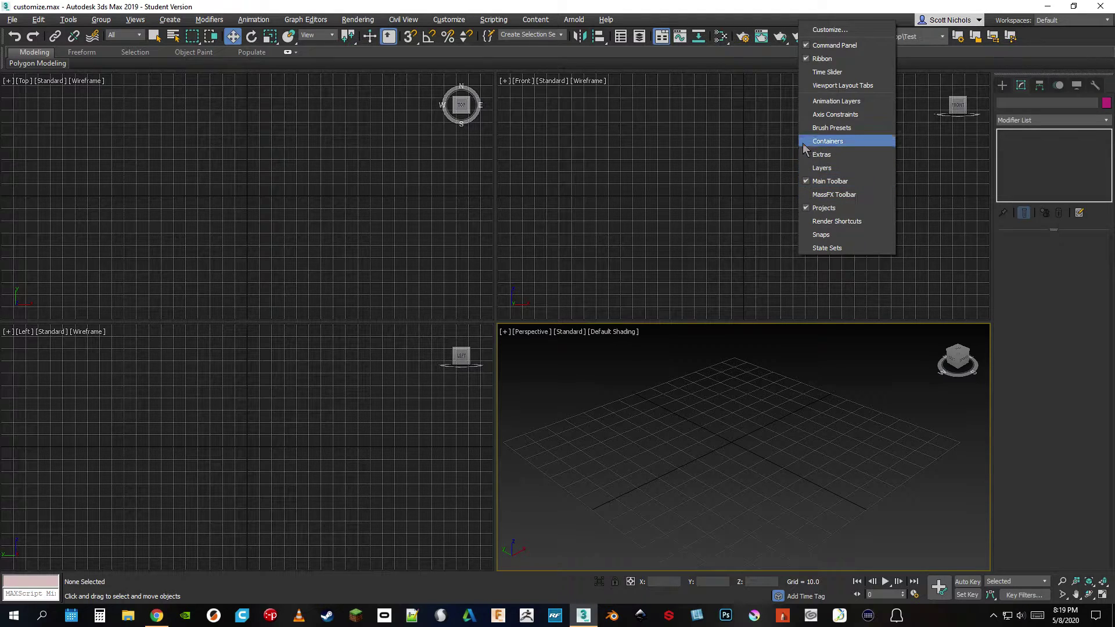
pyautogui.click(803, 71)
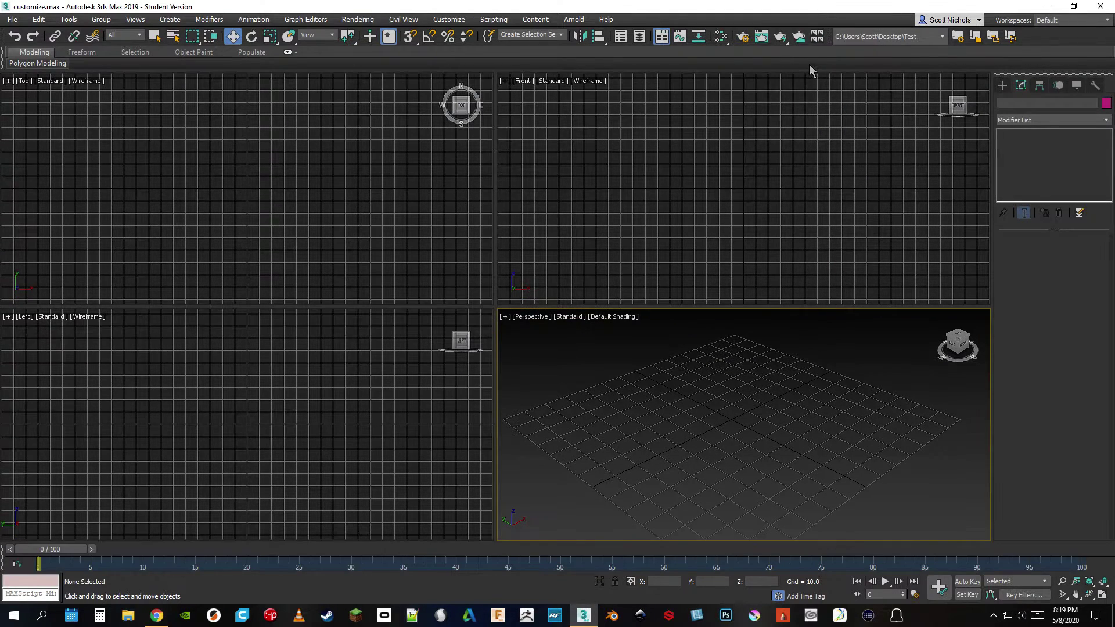
pyautogui.rightClick(774, 24)
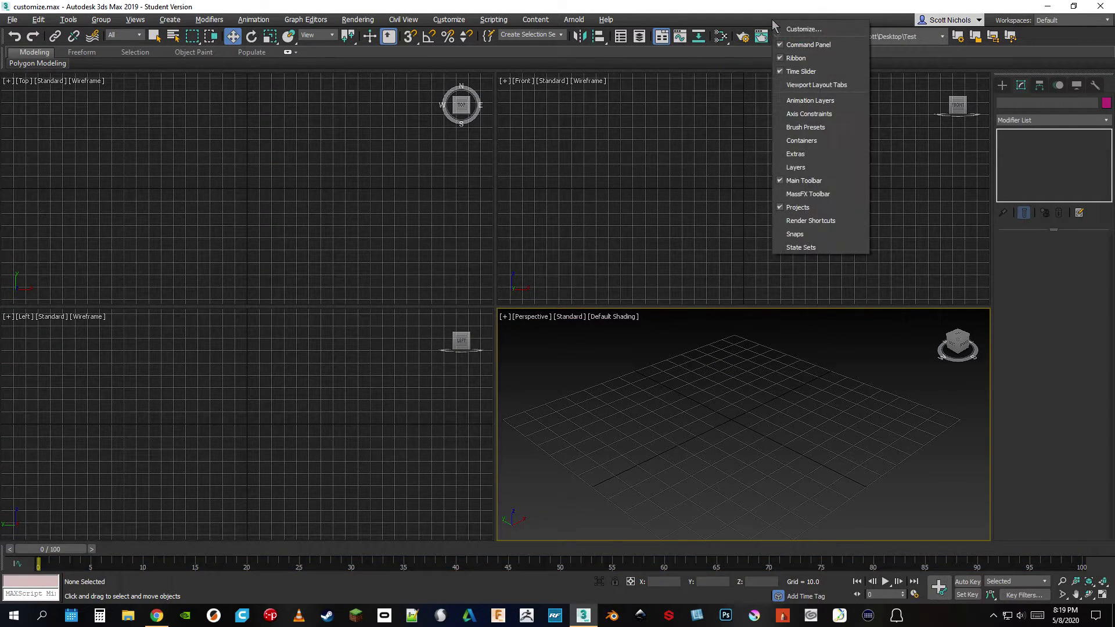
pyautogui.click(779, 74)
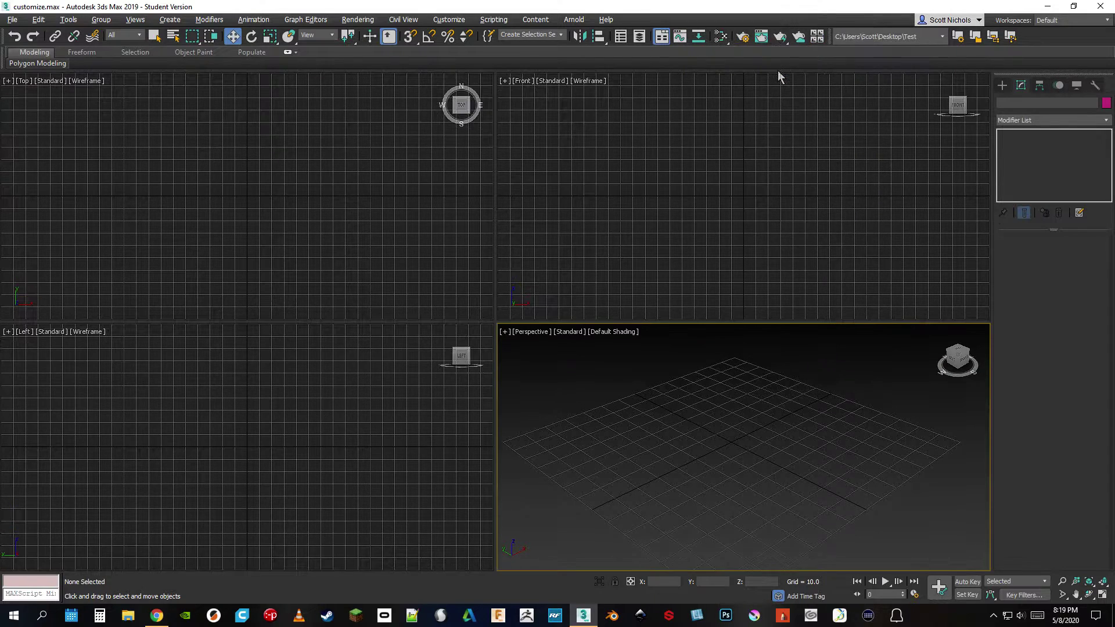
pyautogui.rightClick(779, 23)
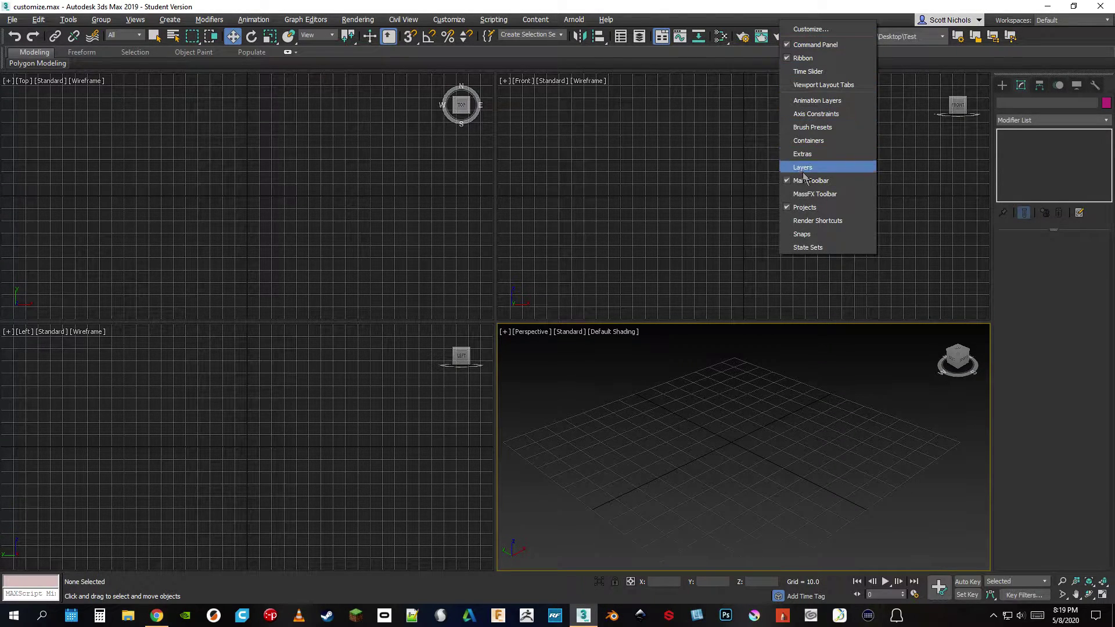
pyautogui.click(790, 207)
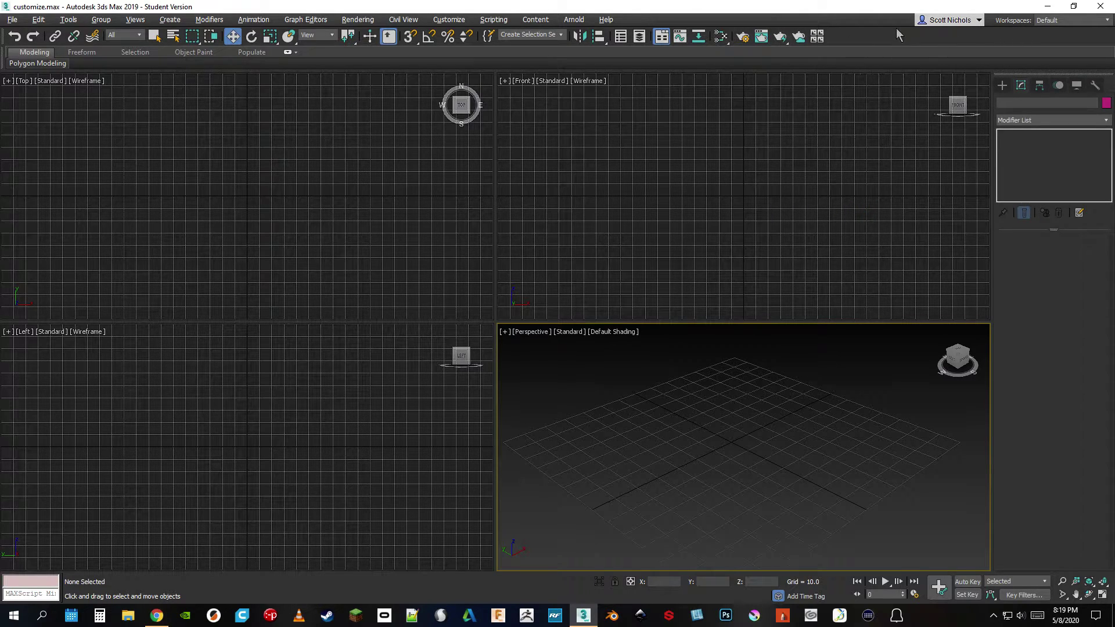
# Step: Show the Snaps toolbar as a floating toolbar
pyautogui.click(16, 21)
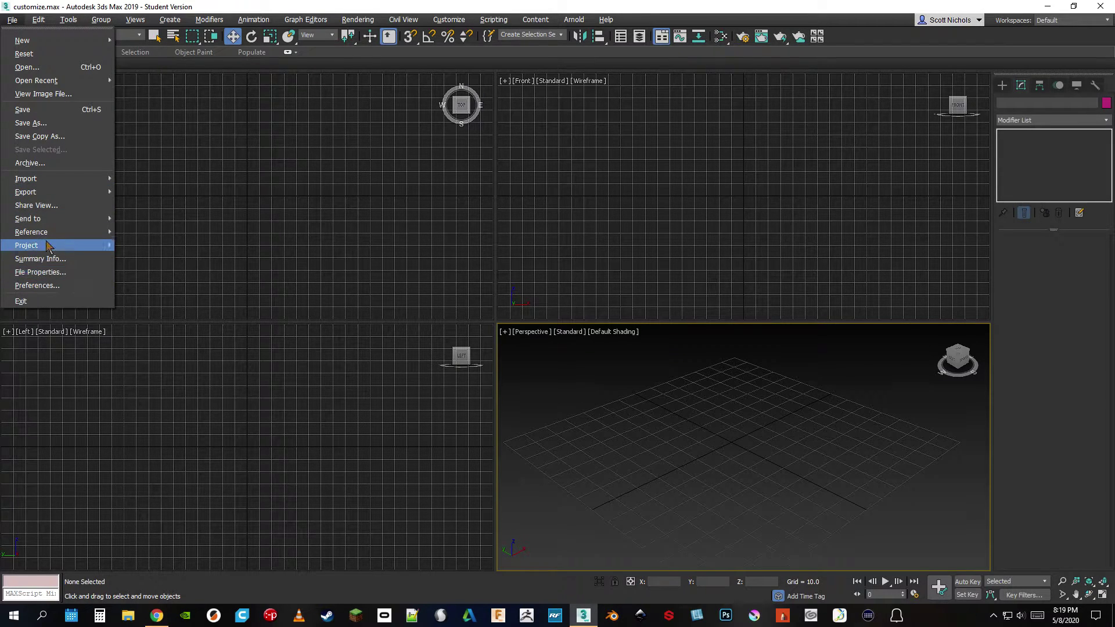
pyautogui.click(809, 24)
pyautogui.rightClick(808, 22)
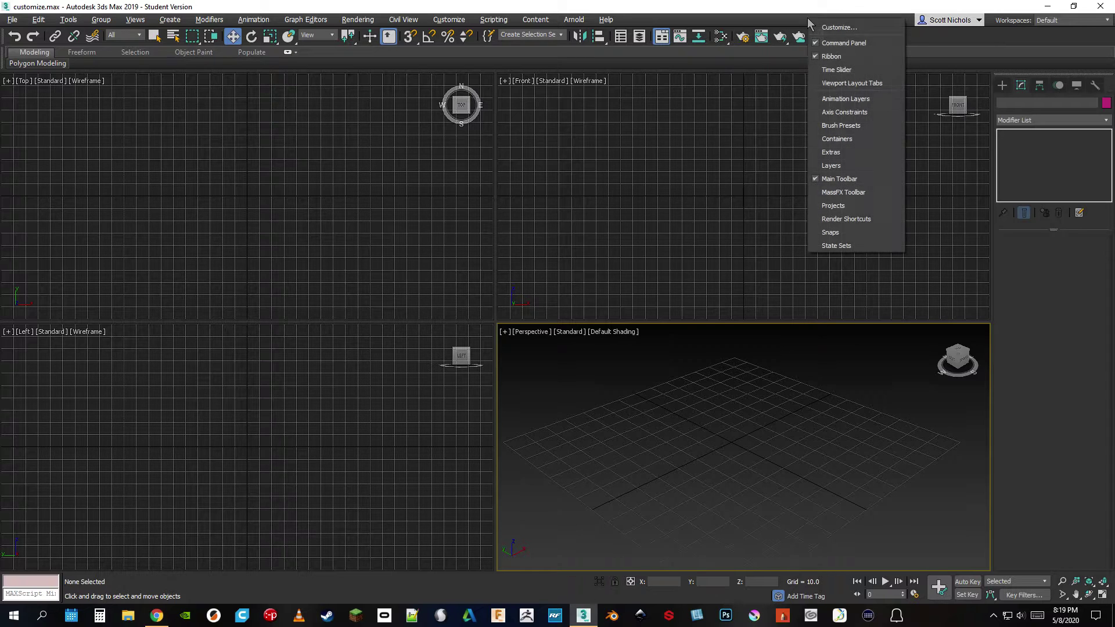
pyautogui.click(813, 231)
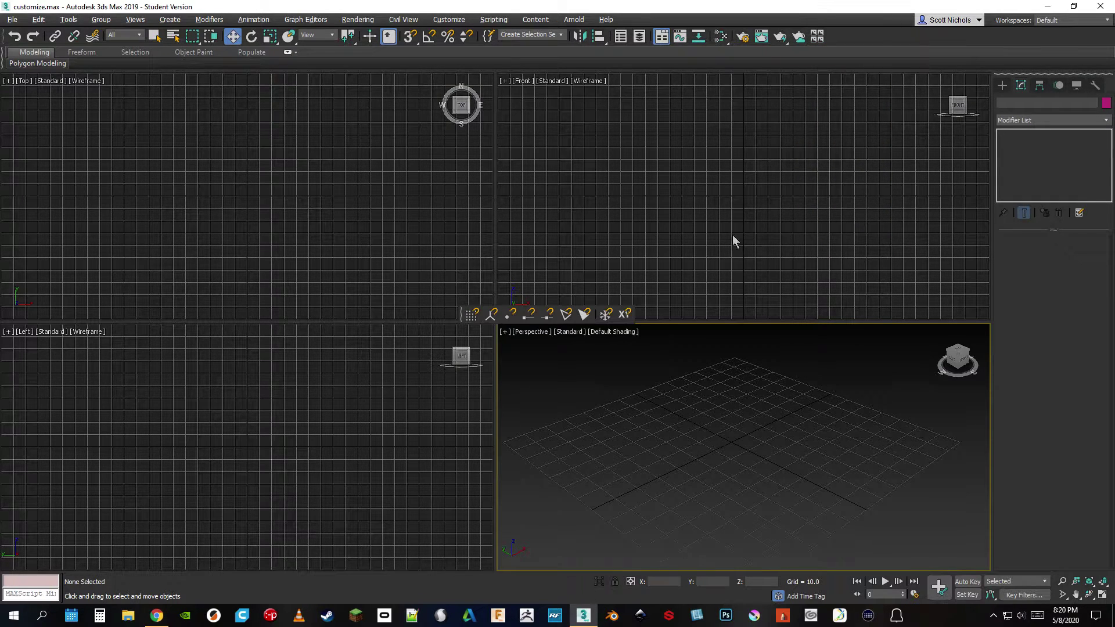
# Step: Dock the floating Snaps toolbar at the end of the main toolbar
pyautogui.moveTo(460, 318); pyautogui.dragTo(840, 44)
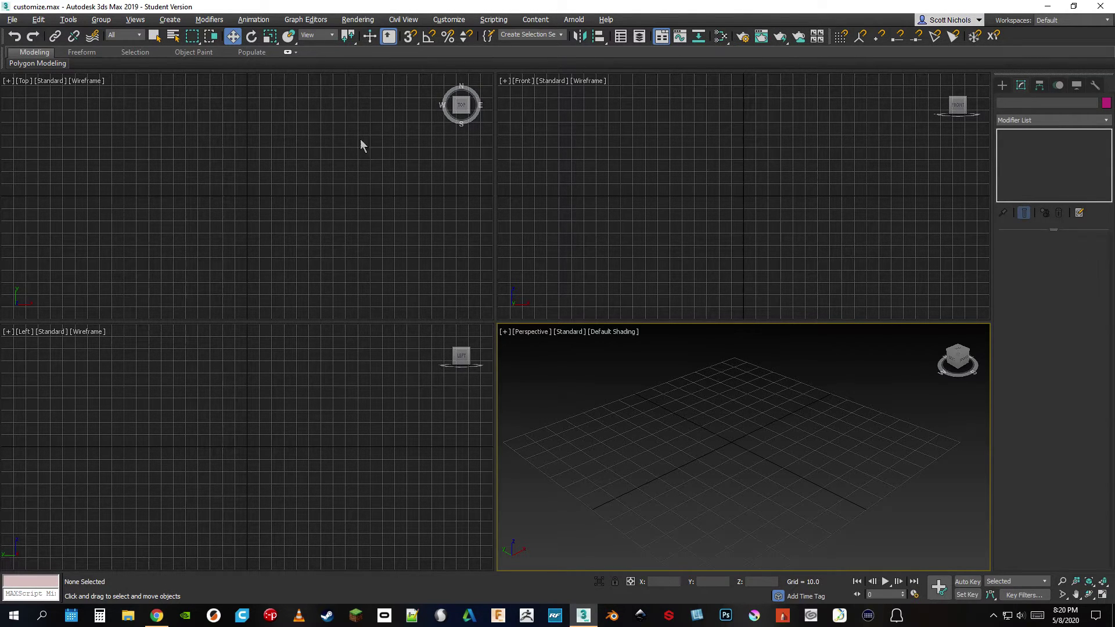
# Step: Open Configure Viewports from the Perspective viewport's [+] menu
pyautogui.click(505, 333)
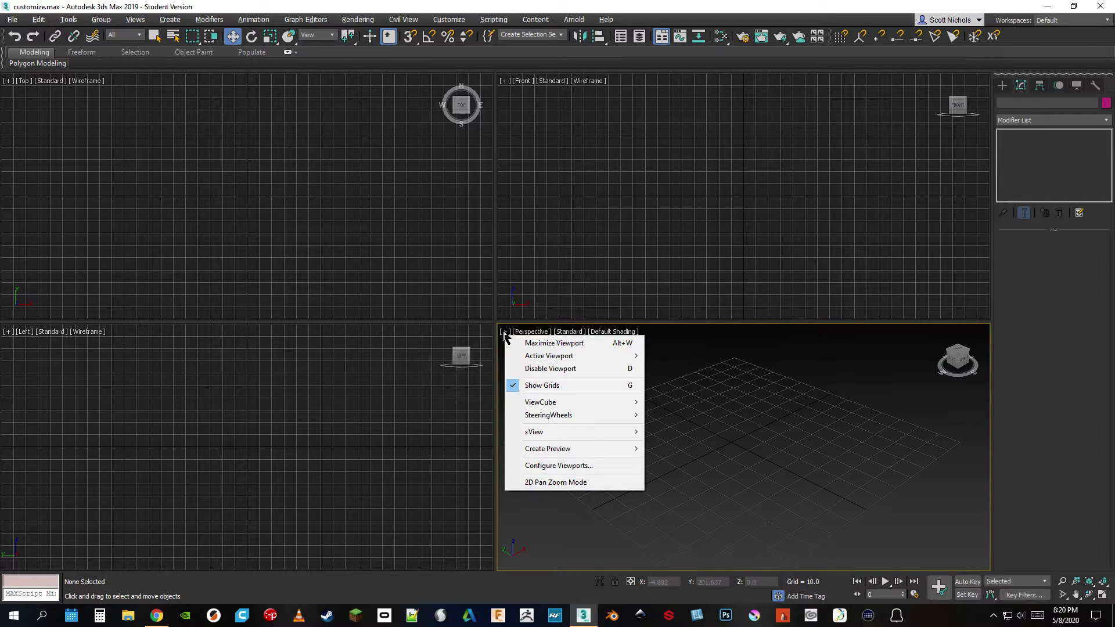
pyautogui.click(546, 466)
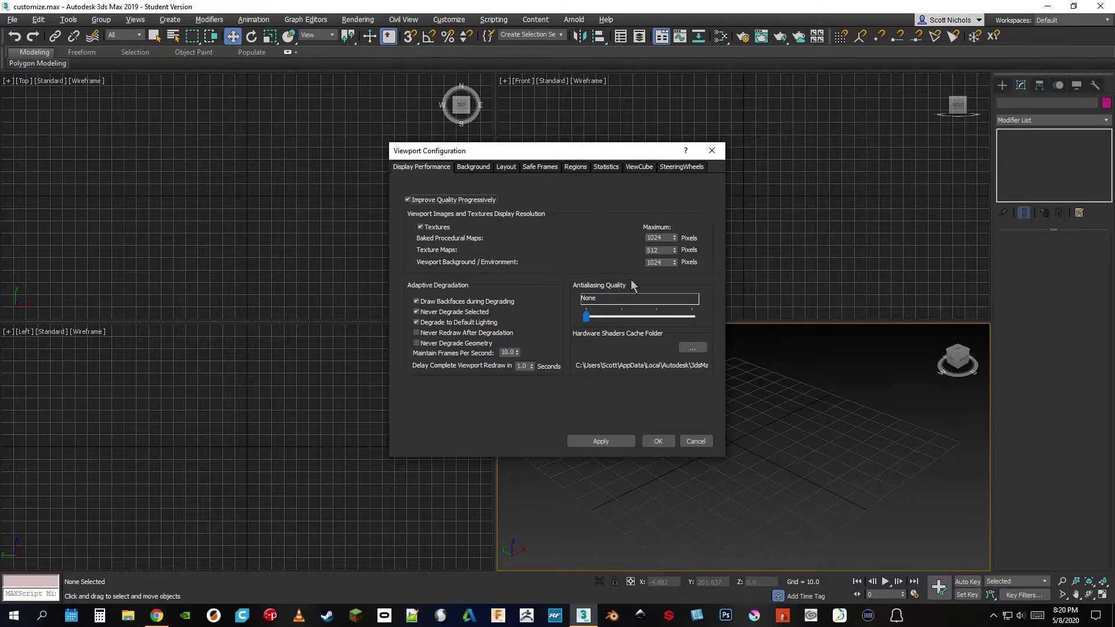
# Step: Set Texture Maps to 1080 with 2X - Low Quality antialiasing, apply, then change Texture Maps to 1024
pyautogui.doubleClick(664, 251)
pyautogui.click(663, 251)
pyautogui.moveTo(664, 251); pyautogui.dragTo(642, 252)
pyautogui.write('1080')
pyautogui.click(587, 318)
pyautogui.click(615, 319)
pyautogui.click(603, 442)
pyautogui.moveTo(662, 251); pyautogui.dragTo(655, 251)
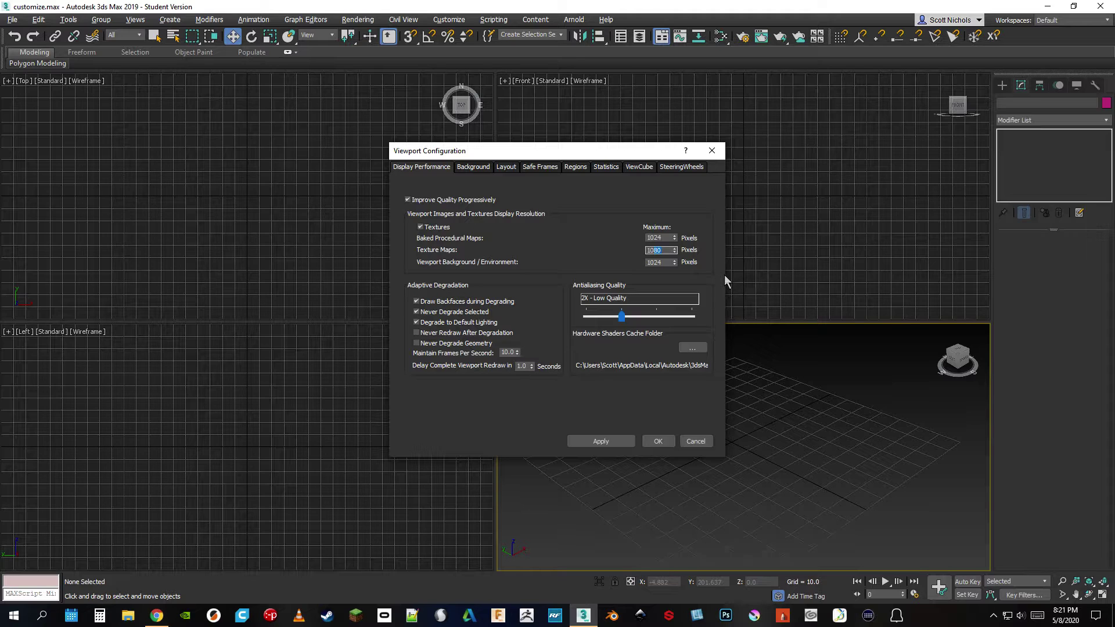
pyautogui.write('24')
# Step: Step through the Background, Layout, Safe Frames and Regions pages to reach Statistics
pyautogui.click(475, 167)
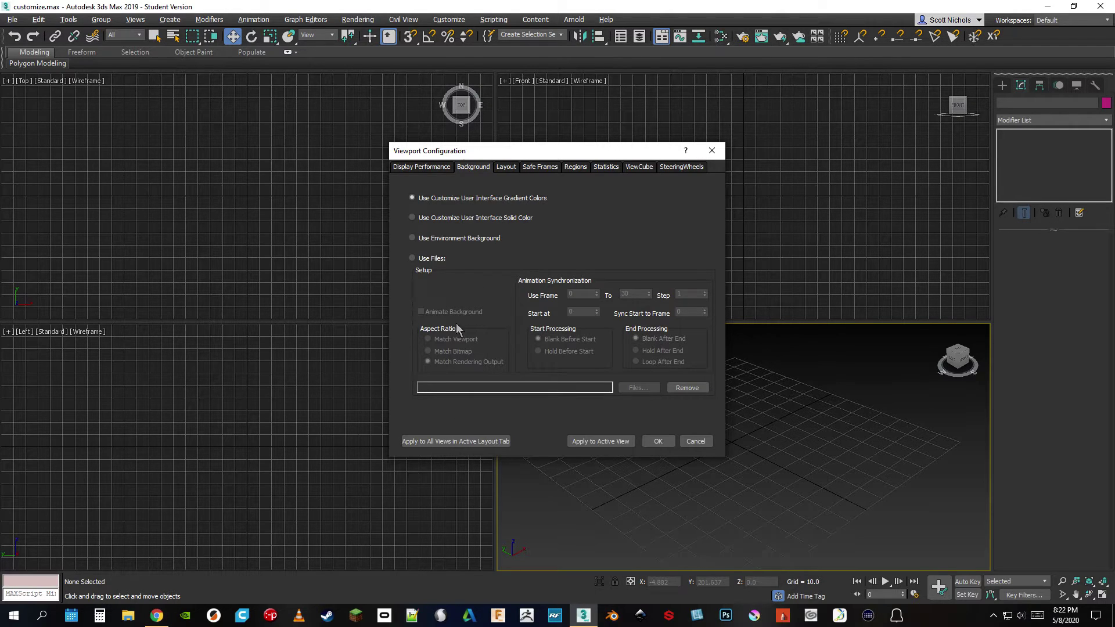
pyautogui.click(505, 168)
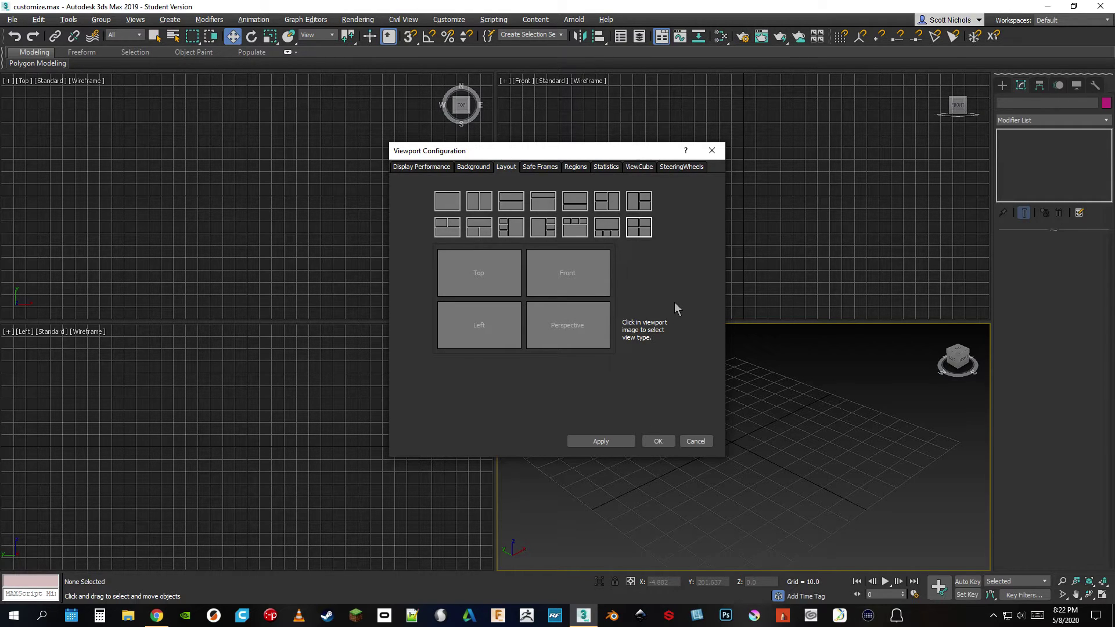
pyautogui.click(545, 169)
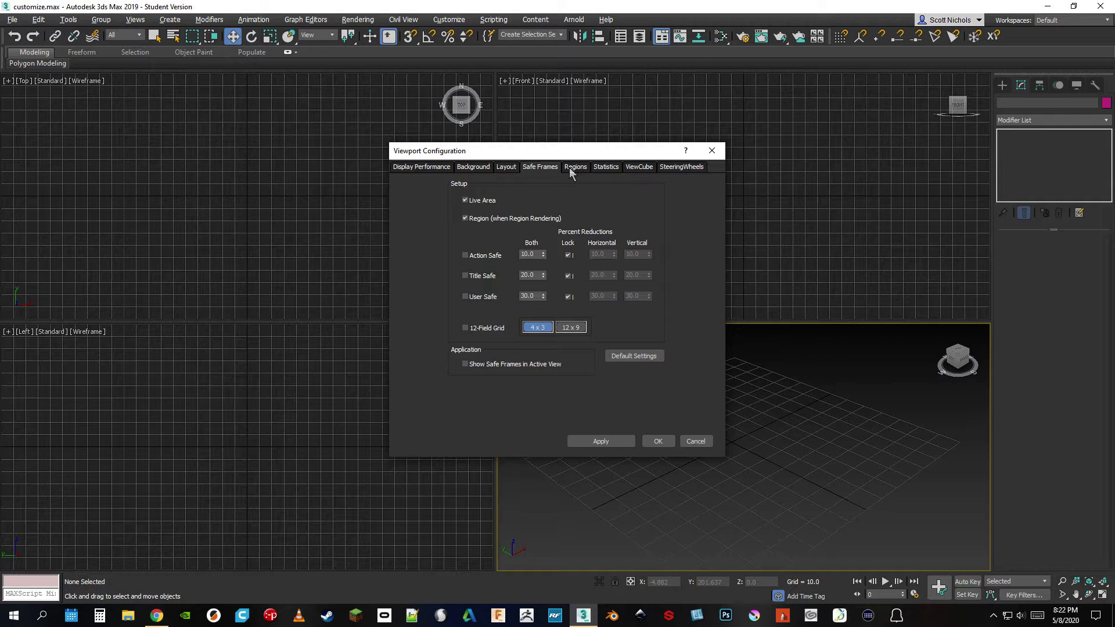
pyautogui.click(575, 168)
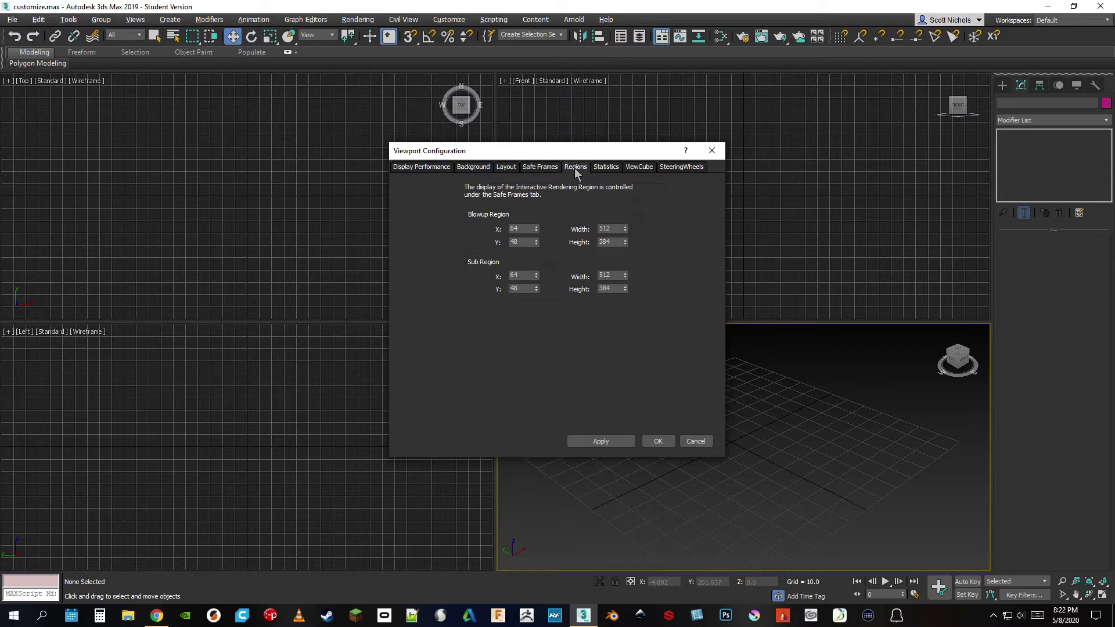
pyautogui.click(605, 168)
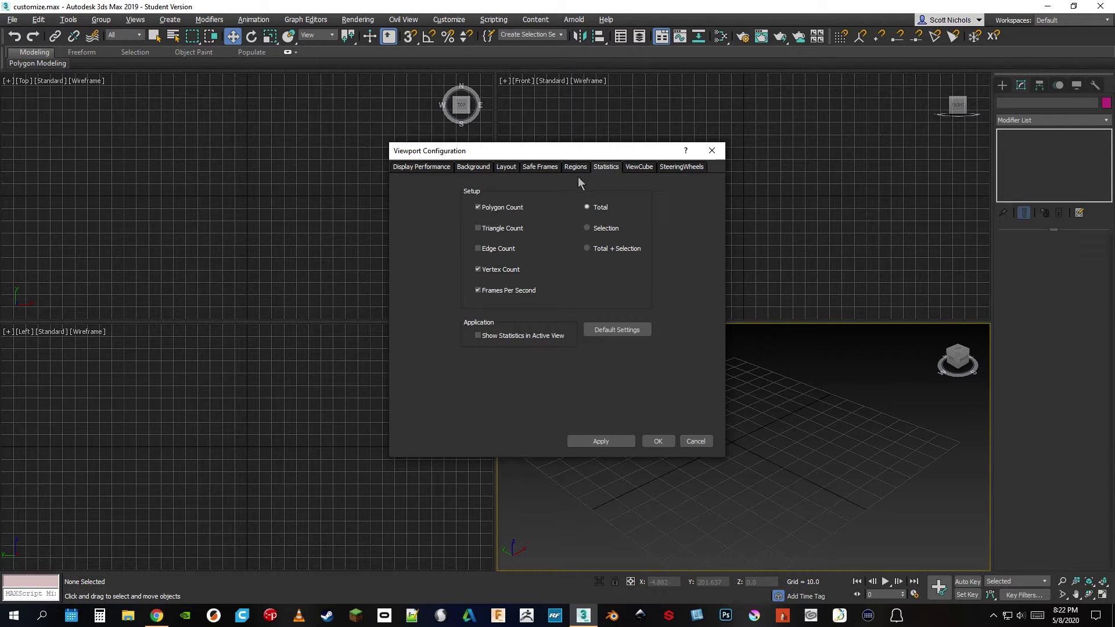
# Step: Turn off Polygon, Vertex Count and FPS, show Total + Selection in the active view, and apply
pyautogui.click(478, 208)
pyautogui.click(478, 270)
pyautogui.click(478, 290)
pyautogui.click(587, 249)
pyautogui.click(478, 336)
pyautogui.click(613, 439)
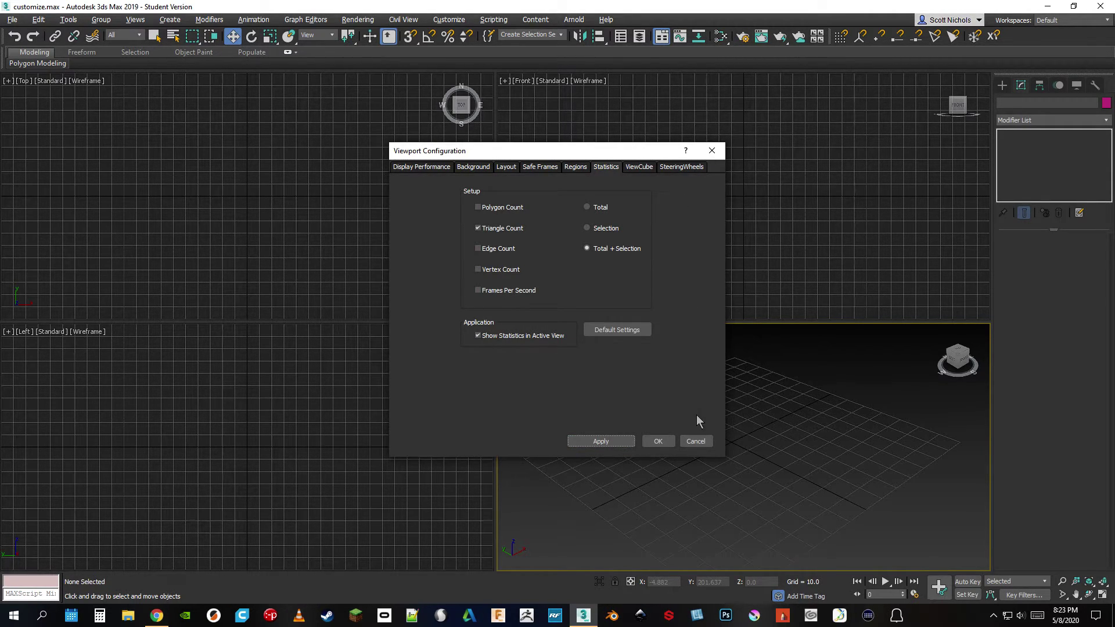
pyautogui.click(663, 441)
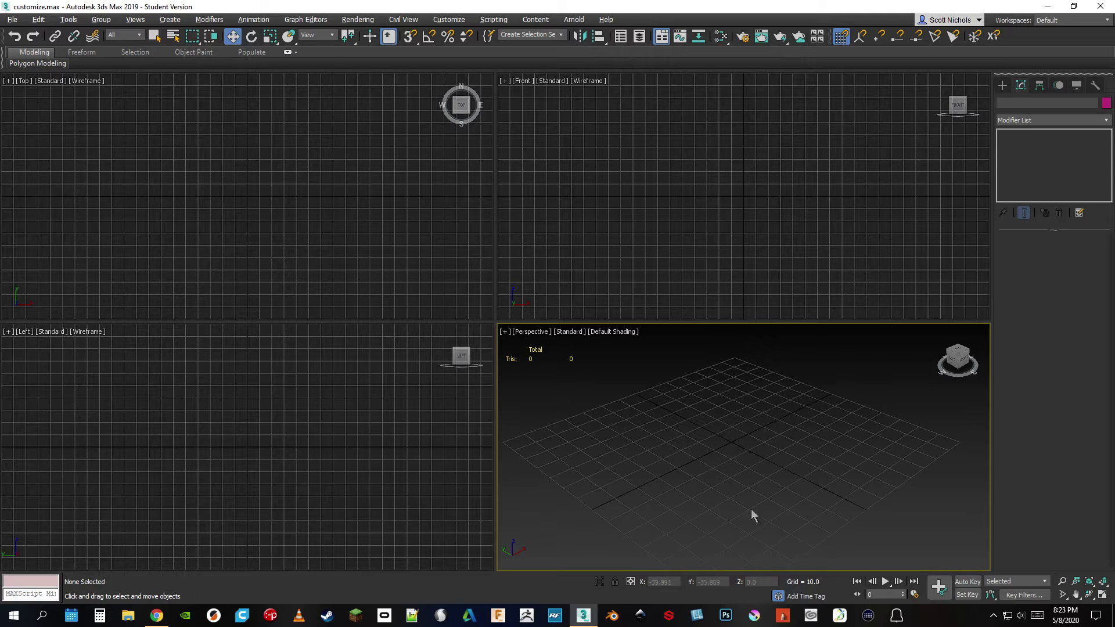
# Step: Reopen Configure Viewports from the Perspective [+] menu and go to the ViewCube page
pyautogui.click(506, 332)
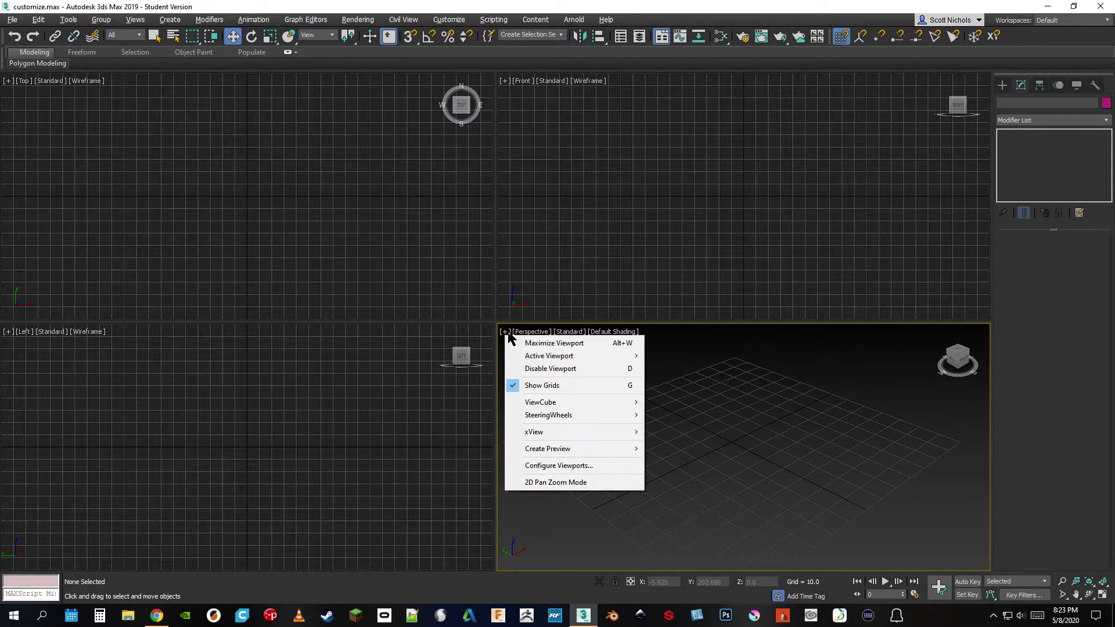
pyautogui.click(526, 466)
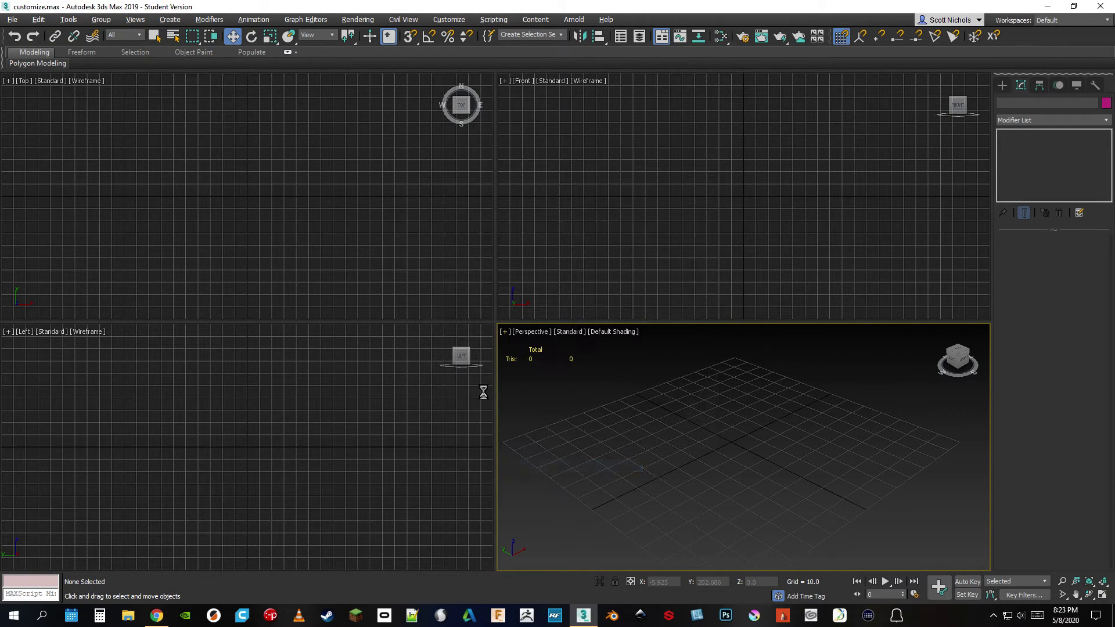
pyautogui.click(640, 167)
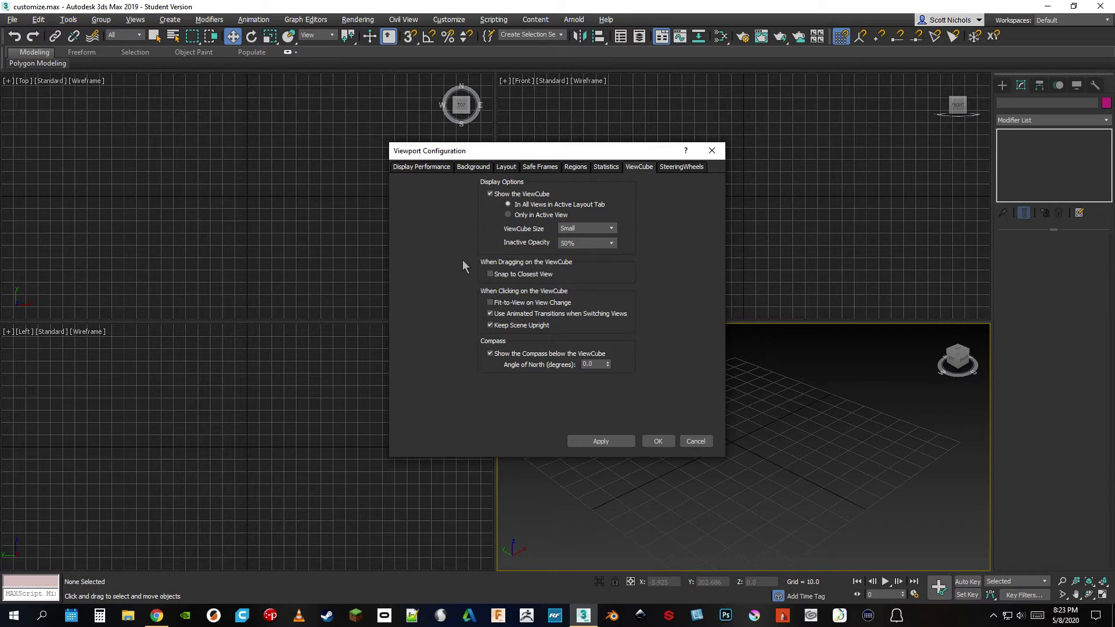
# Step: Keep the ViewCube size at Small and show it Only in Active View
pyautogui.click(610, 229)
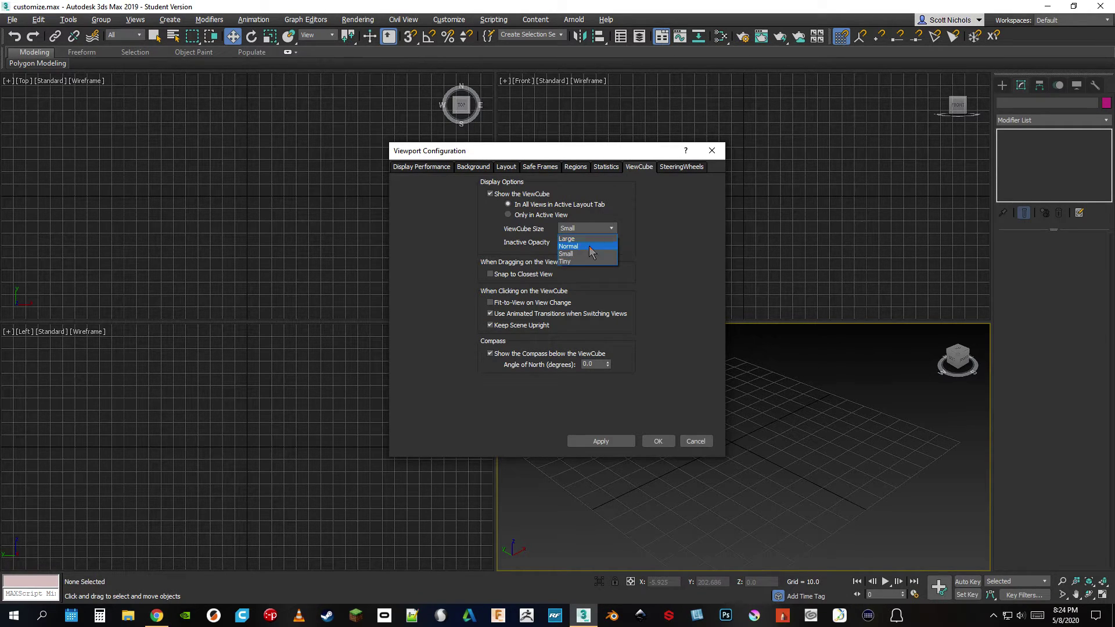
pyautogui.click(606, 214)
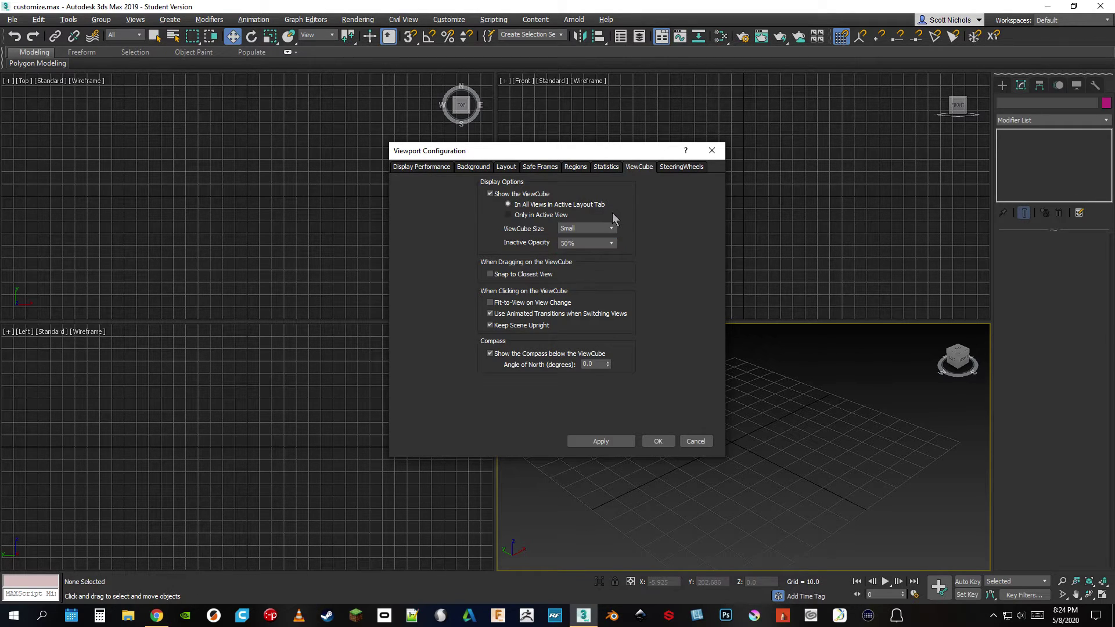
pyautogui.click(509, 215)
pyautogui.click(510, 204)
pyautogui.click(509, 214)
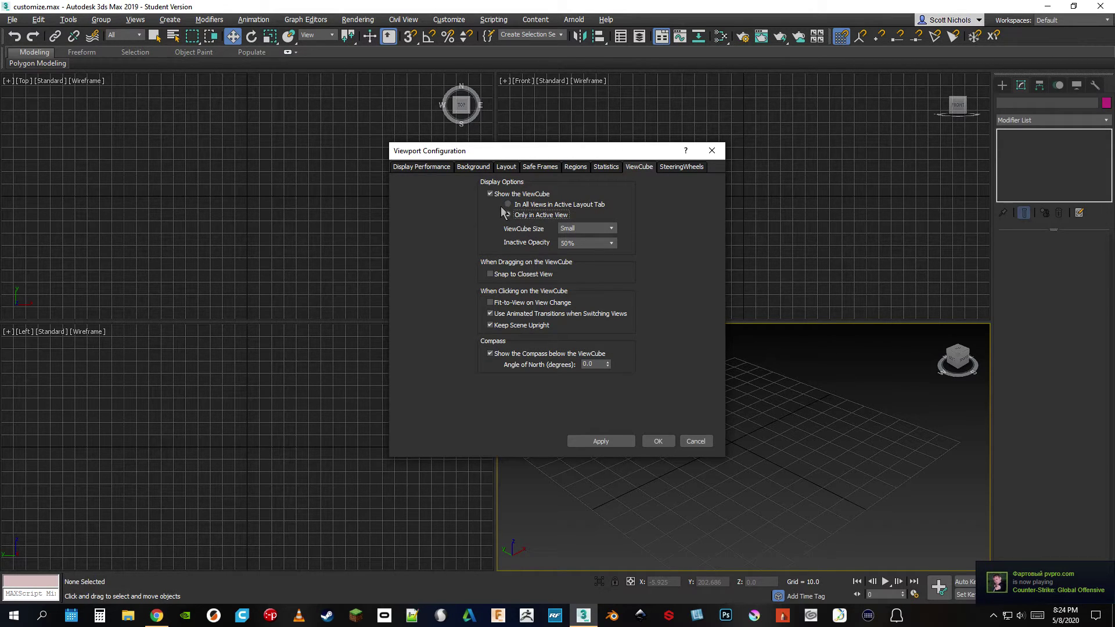
# Step: Review the SteeringWheels page, then close Viewport Configuration with OK
pyautogui.click(683, 170)
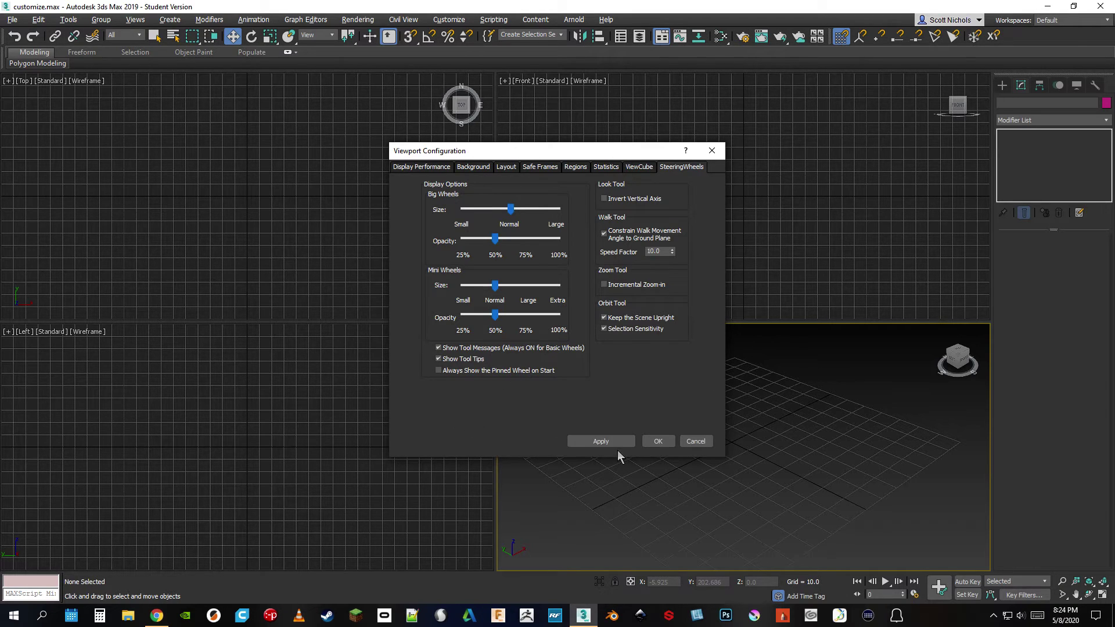
pyautogui.click(655, 443)
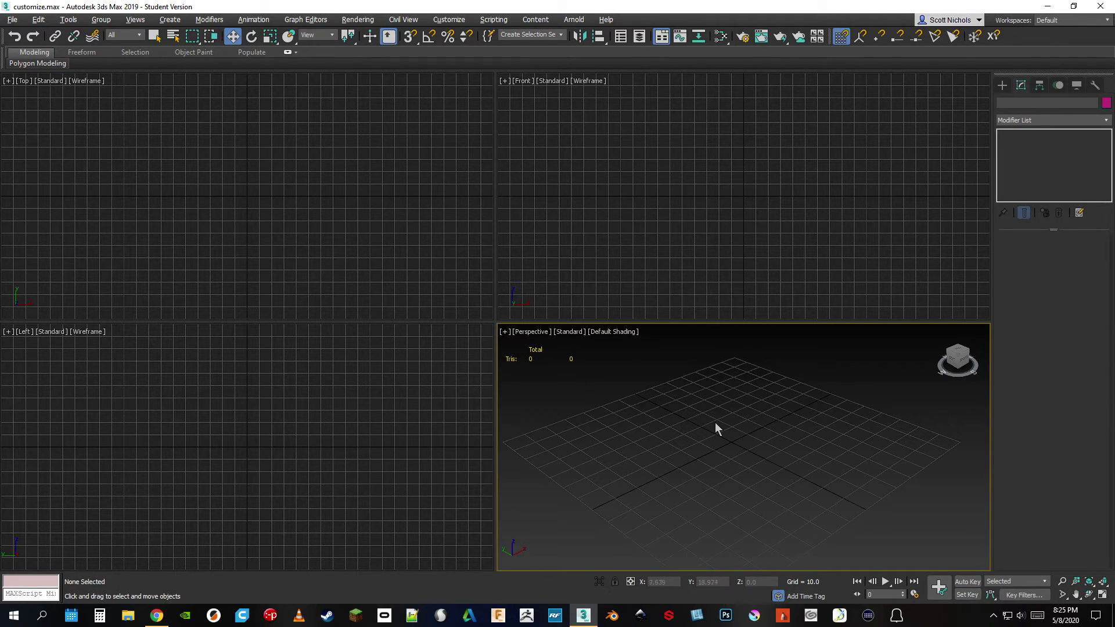
# Step: Maximize the Perspective viewport and toggle Expert Mode on and off with Ctrl+X
pyautogui.click(1102, 594)
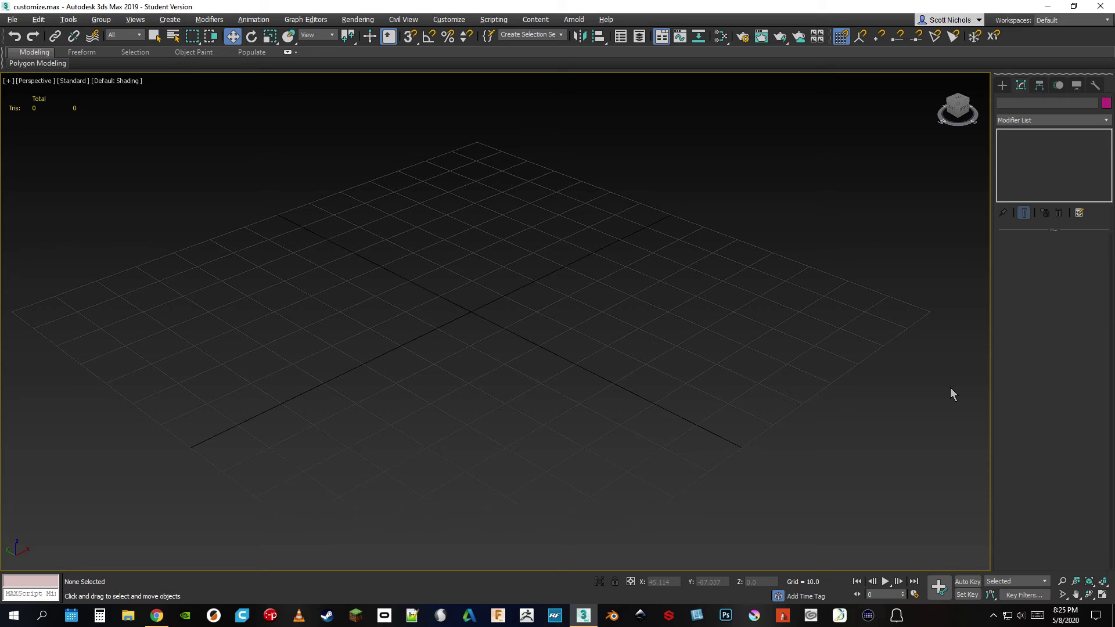
pyautogui.hotkey('ctrl', 'x')
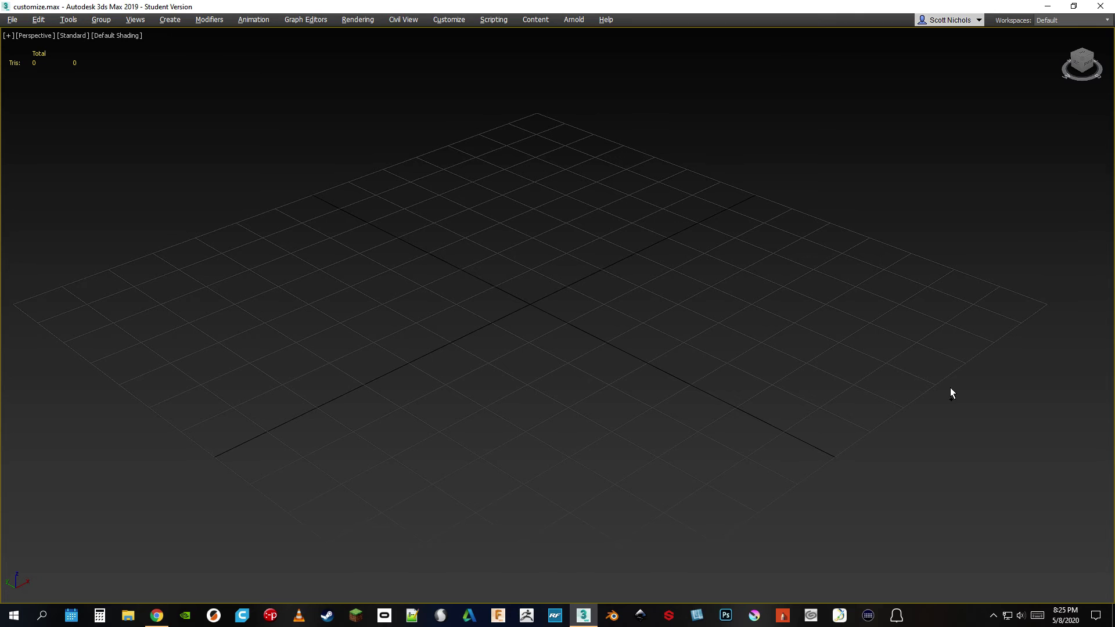
pyautogui.hotkey('ctrl', 'x')
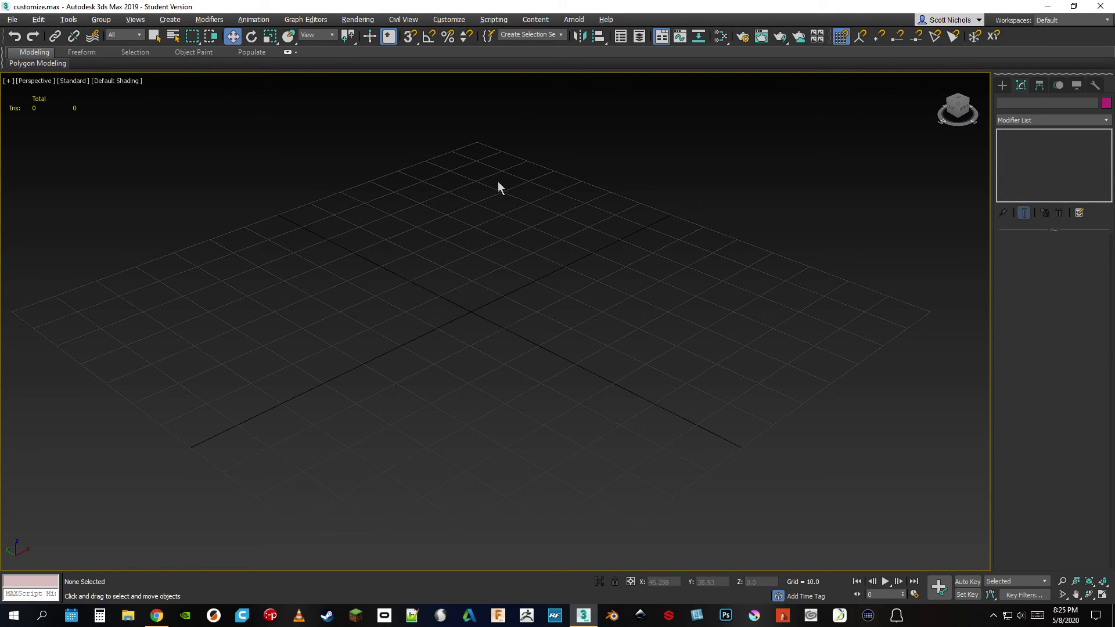
# Step: Save the custom UI scheme under the file name RealFlightLayout
pyautogui.click(459, 24)
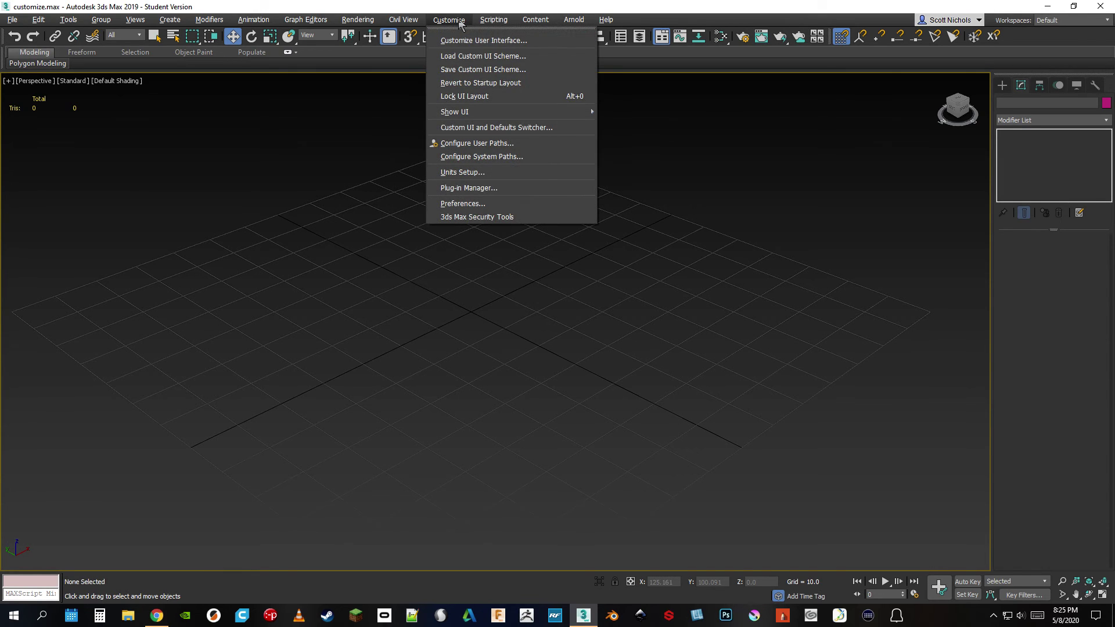
pyautogui.click(472, 71)
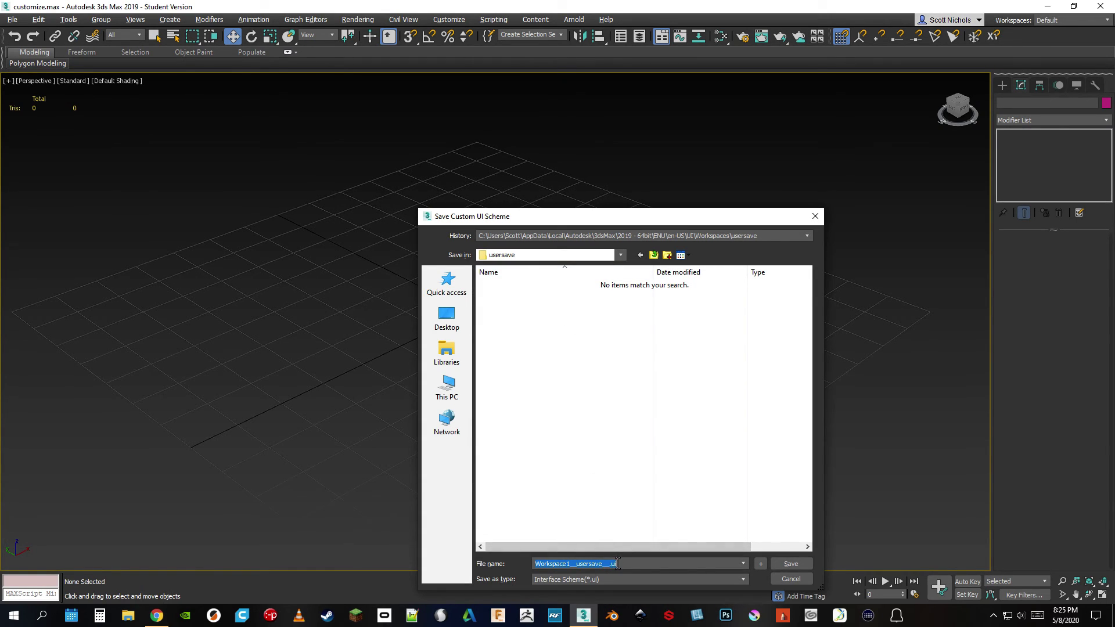
pyautogui.write('RealFlightLayout')
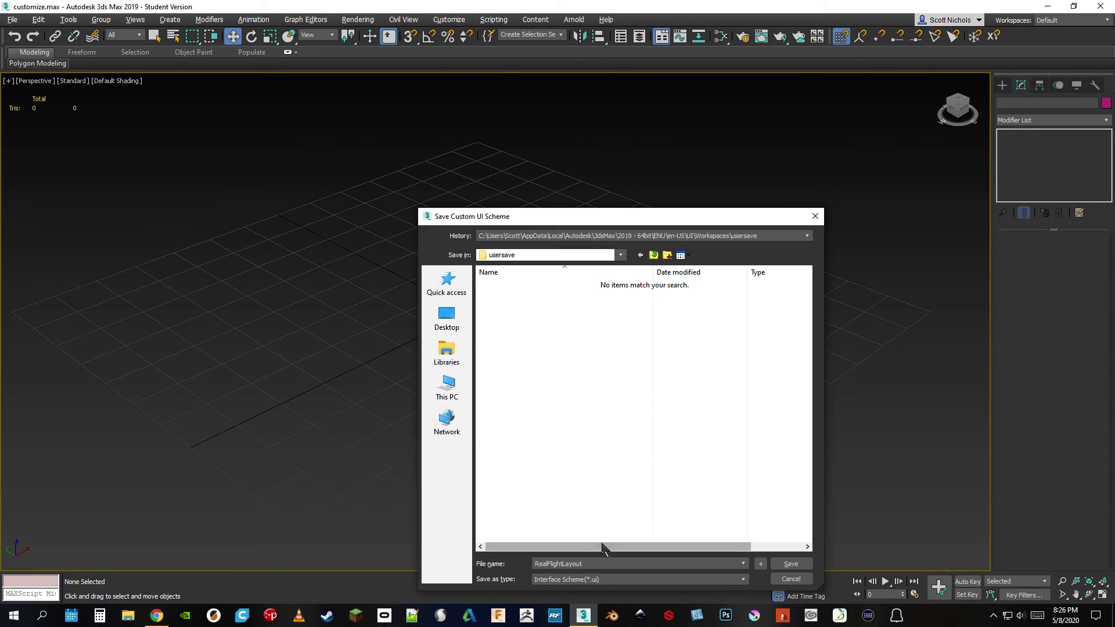
pyautogui.click(791, 564)
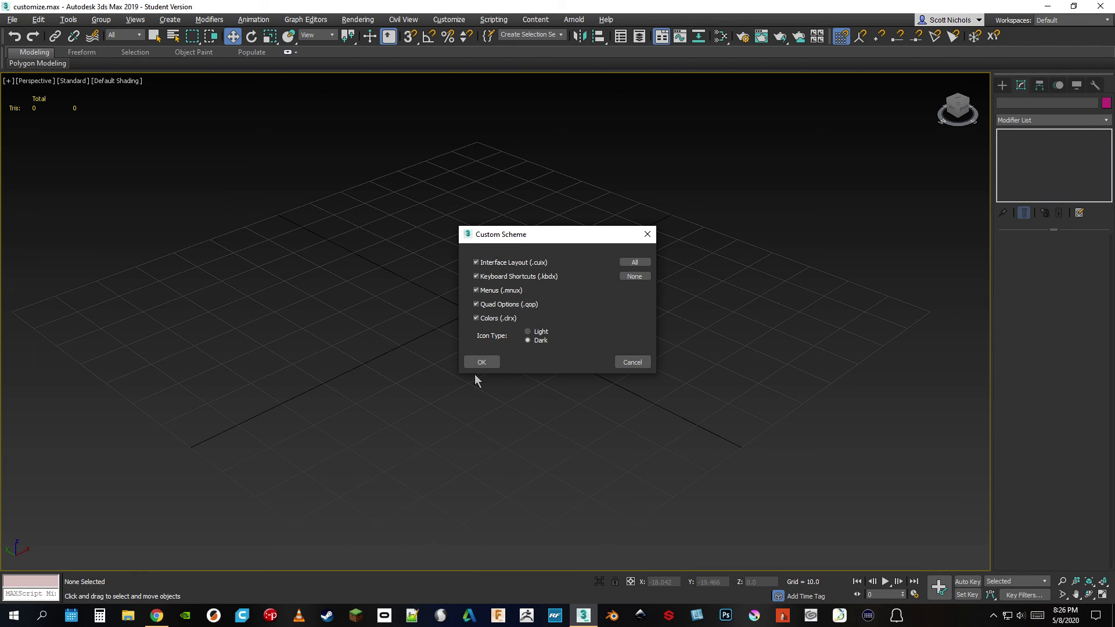
# Step: Confirm the scheme's components with OK and keep the Default workspace selected
pyautogui.click(483, 362)
pyautogui.click(1073, 22)
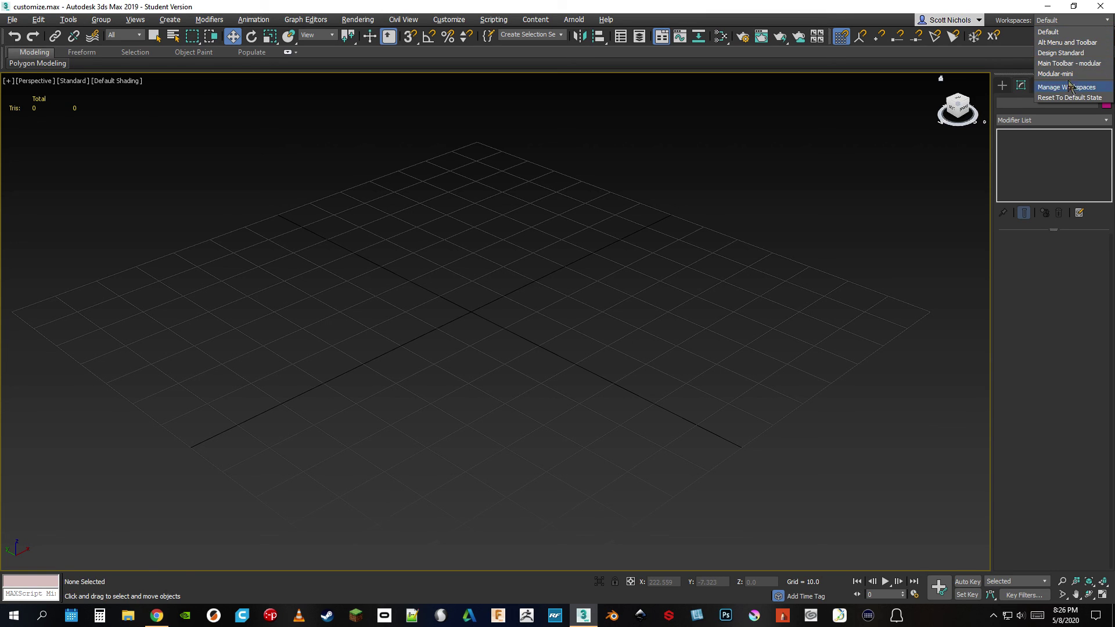
pyautogui.click(640, 238)
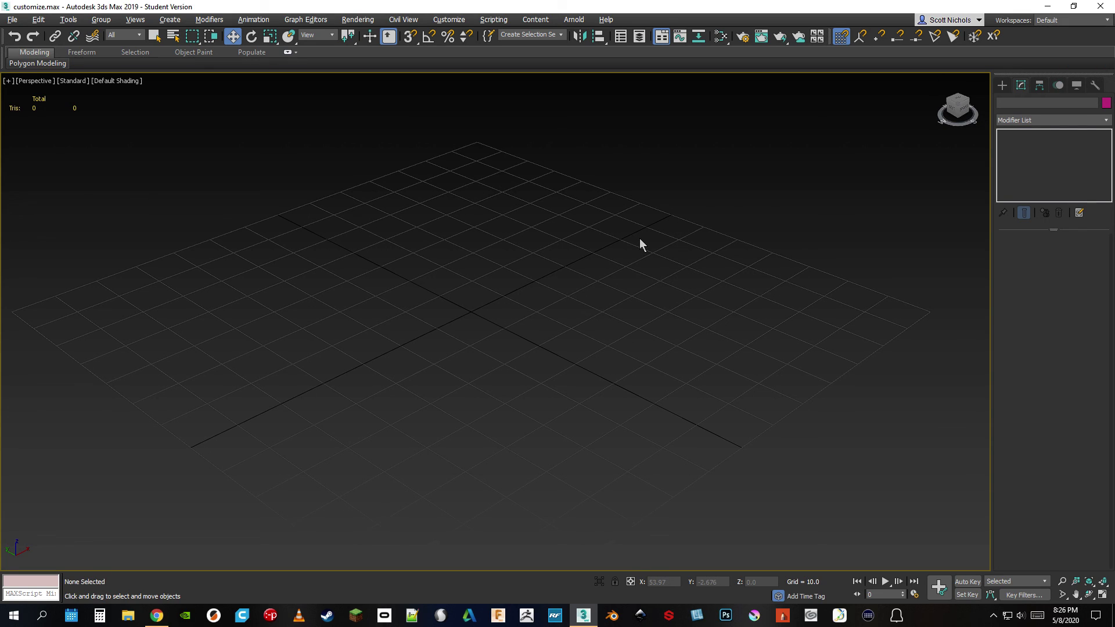
pyautogui.click(1065, 21)
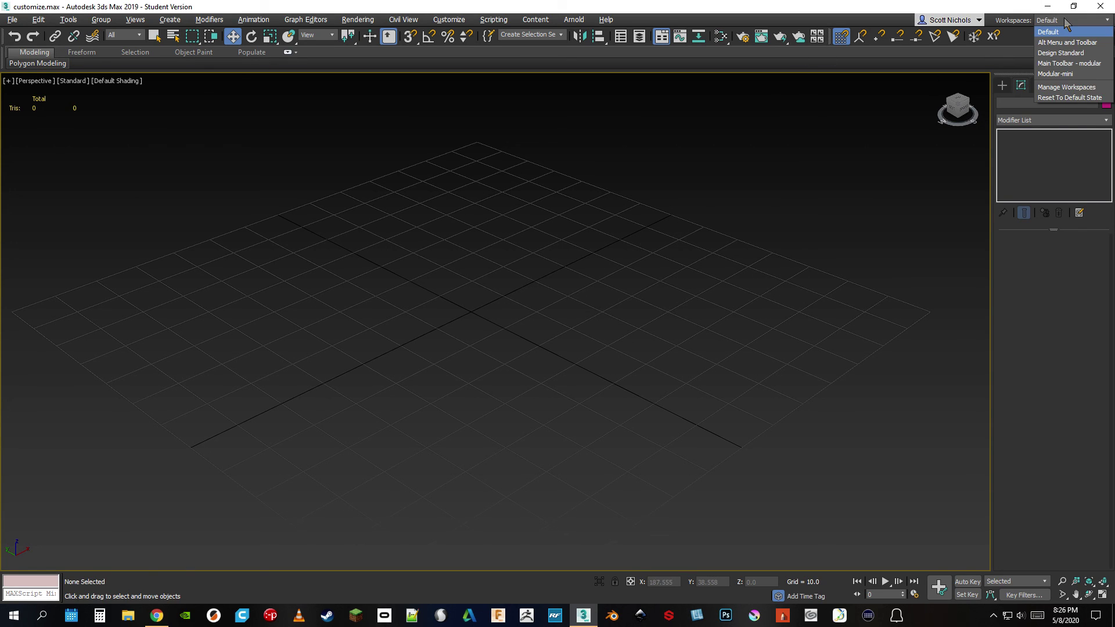
pyautogui.click(582, 244)
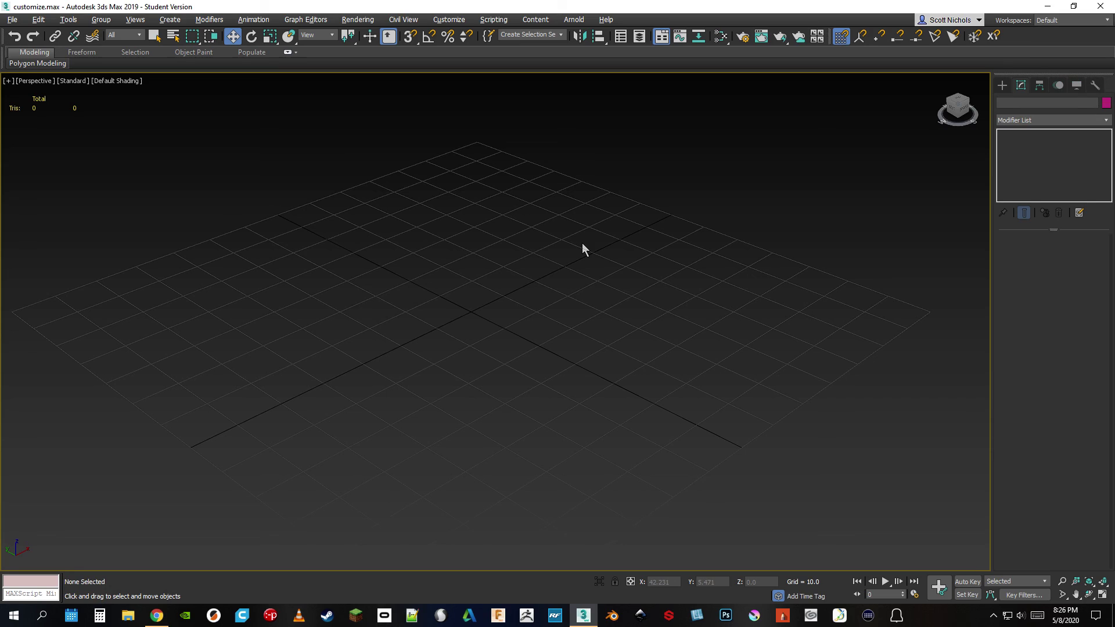